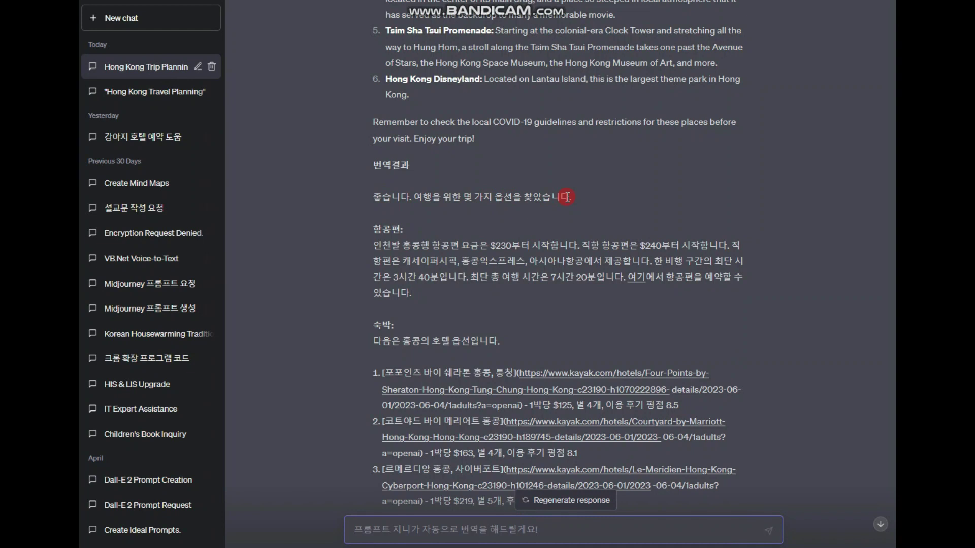
Step: Read through the Hong Kong trip answer and its Korean translation, and browse the KAYAK cards beneath it
scroll(533, 234, down, 1)
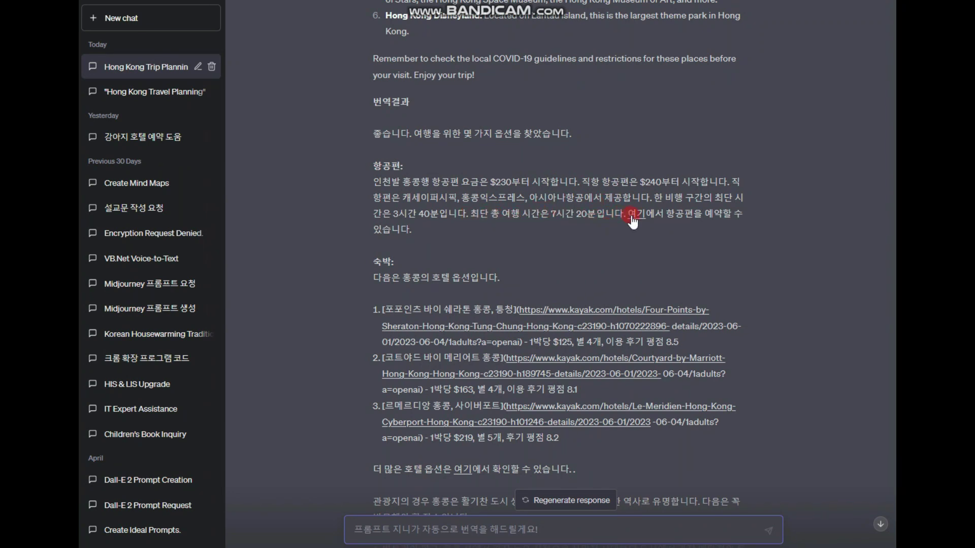
scroll(412, 234, down, 3)
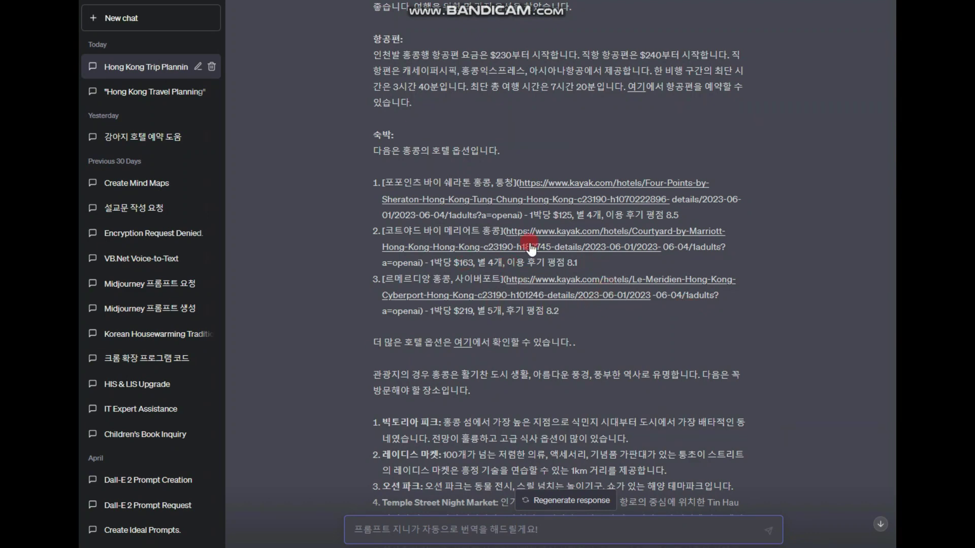
scroll(592, 303, up, 6)
scroll(592, 303, up, 12)
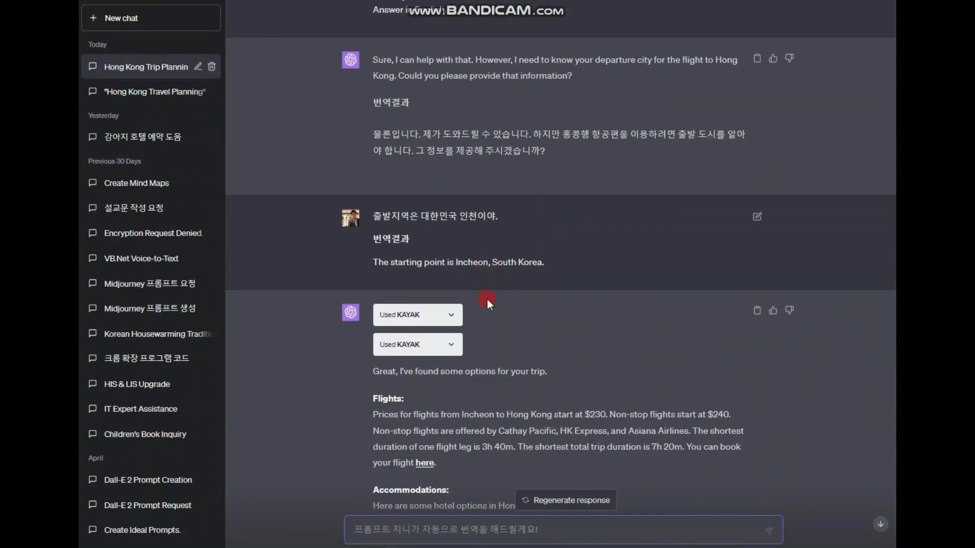
scroll(452, 300, down, 18)
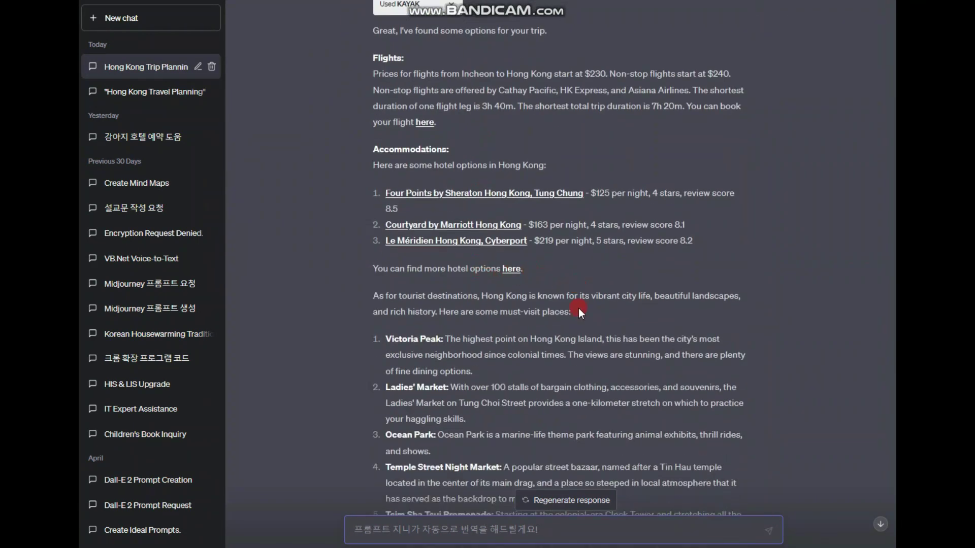
scroll(595, 298, down, 6)
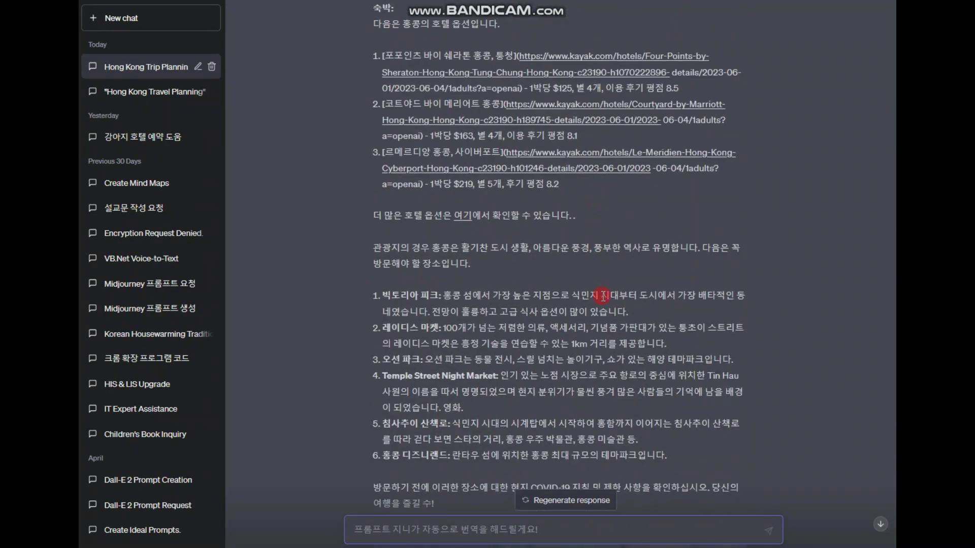
scroll(587, 262, down, 1)
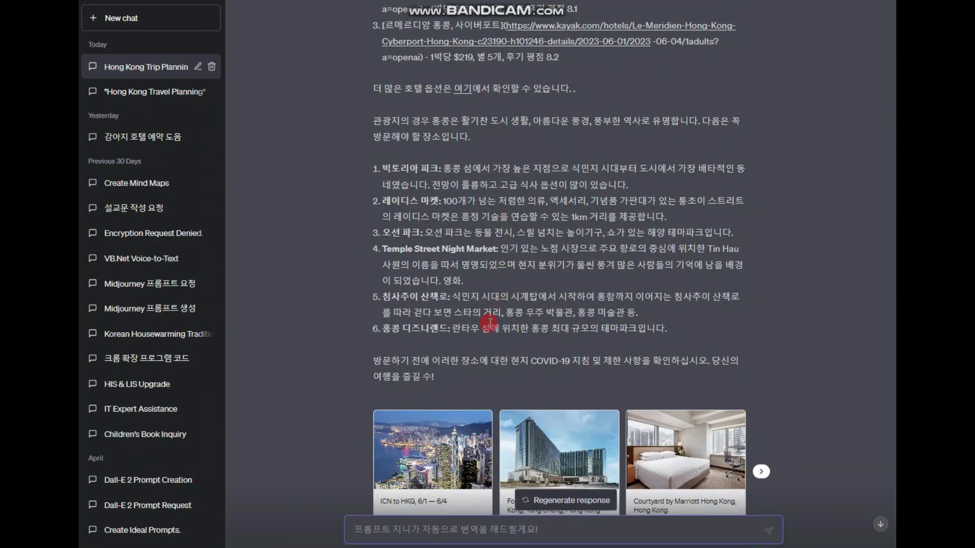
scroll(568, 338, down, 1)
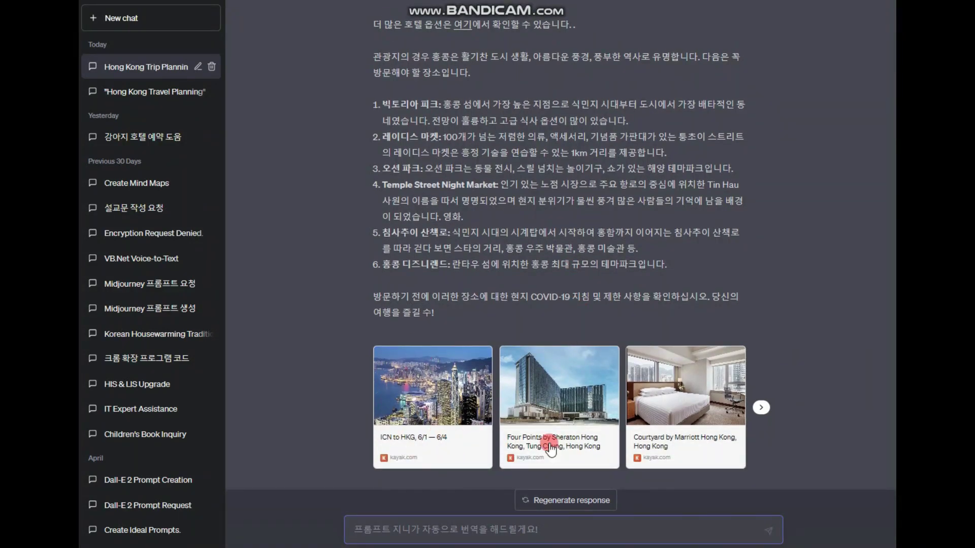
click(760, 408)
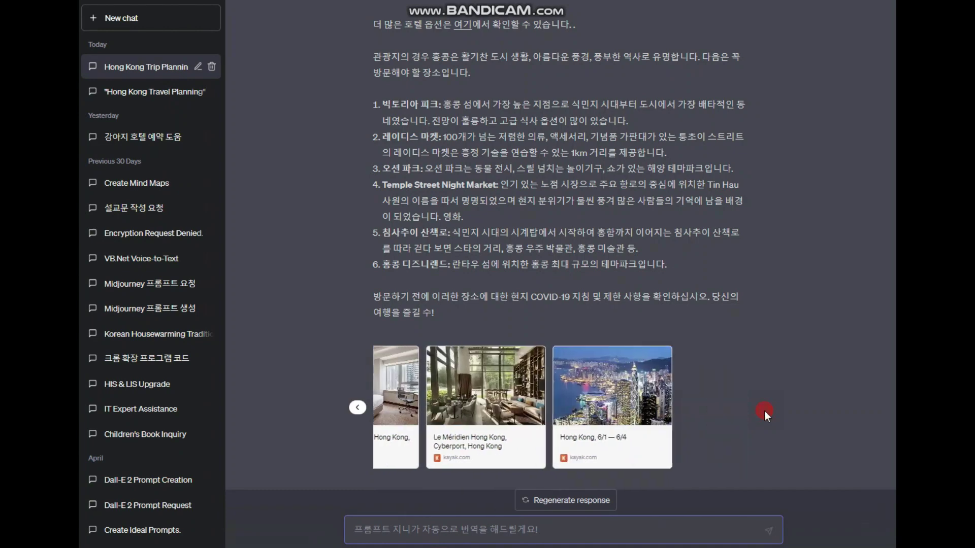
click(353, 407)
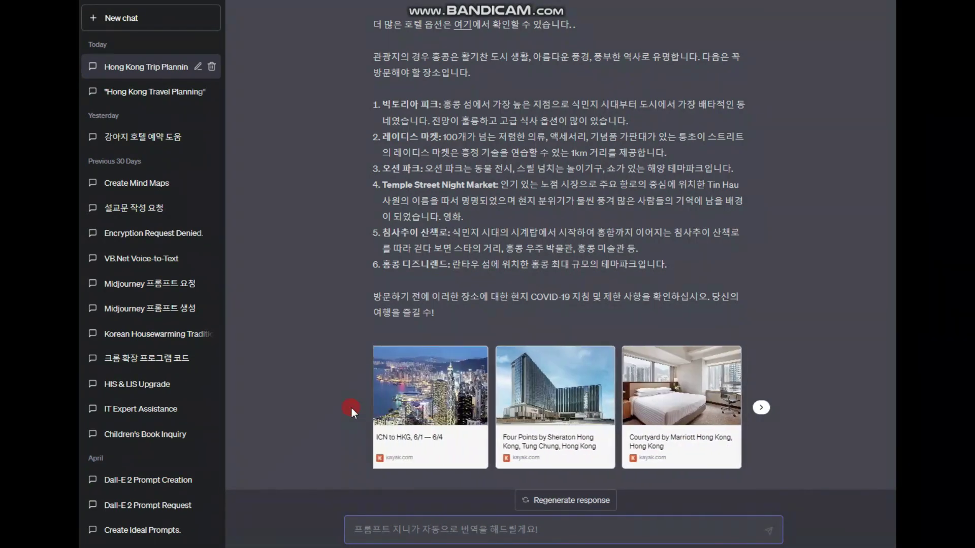
Step: Open the flight booking link in the Korean translation and look through the Incheon to Hong Kong flight offers on KAYAK
scroll(517, 386, up, 10)
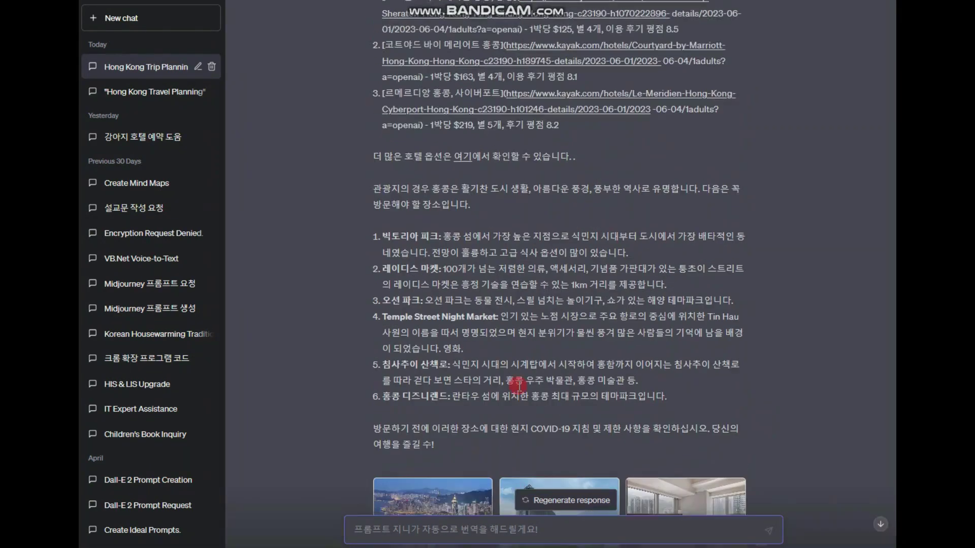
scroll(591, 377, down, 4)
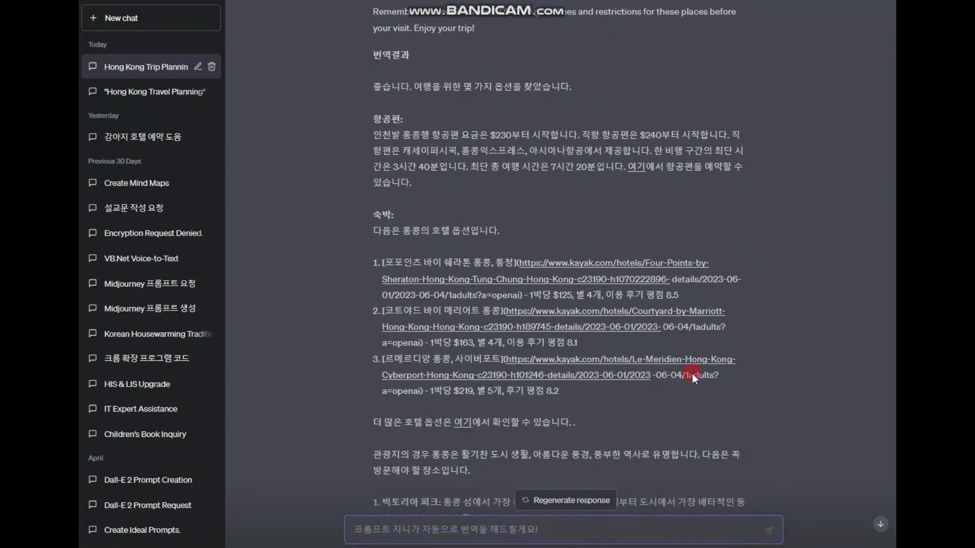
click(634, 151)
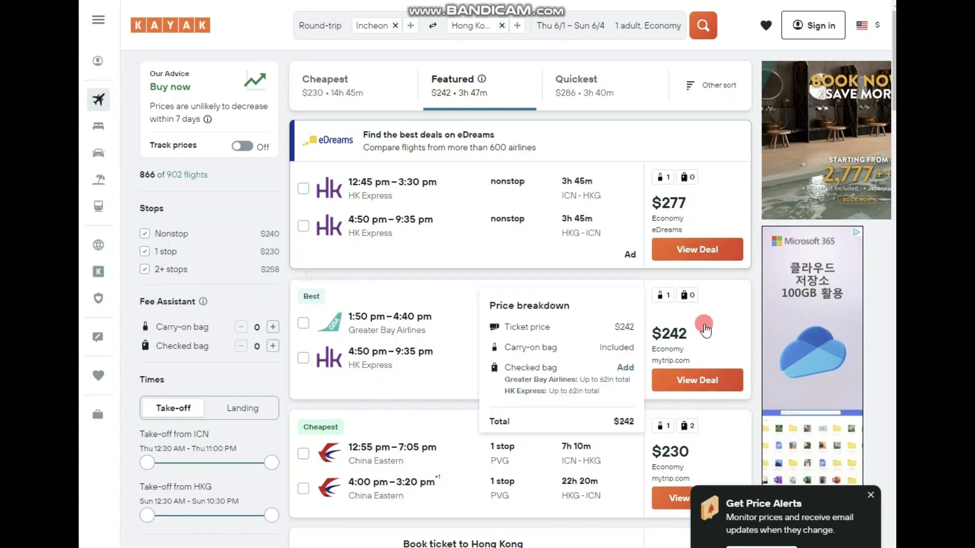
scroll(673, 347, down, 1)
scroll(672, 347, down, 3)
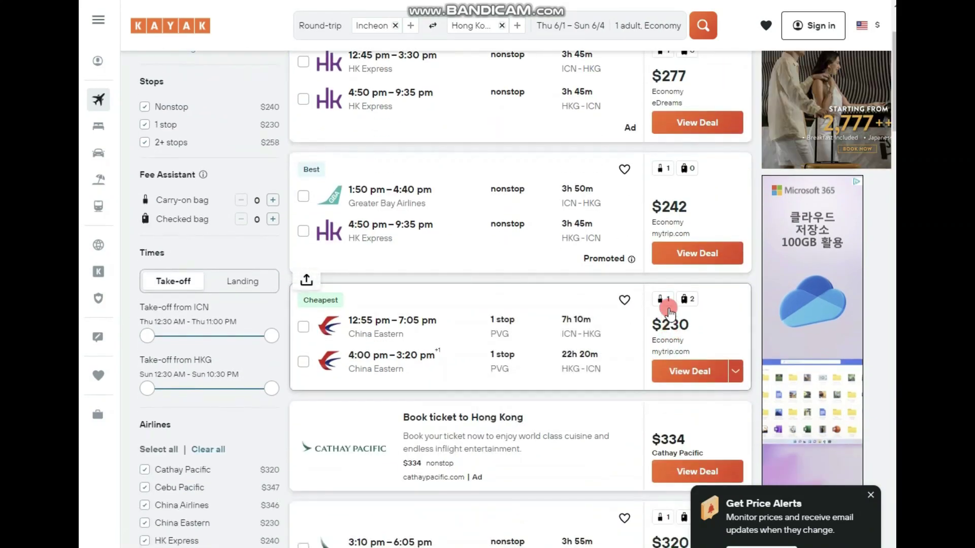
scroll(464, 263, up, 3)
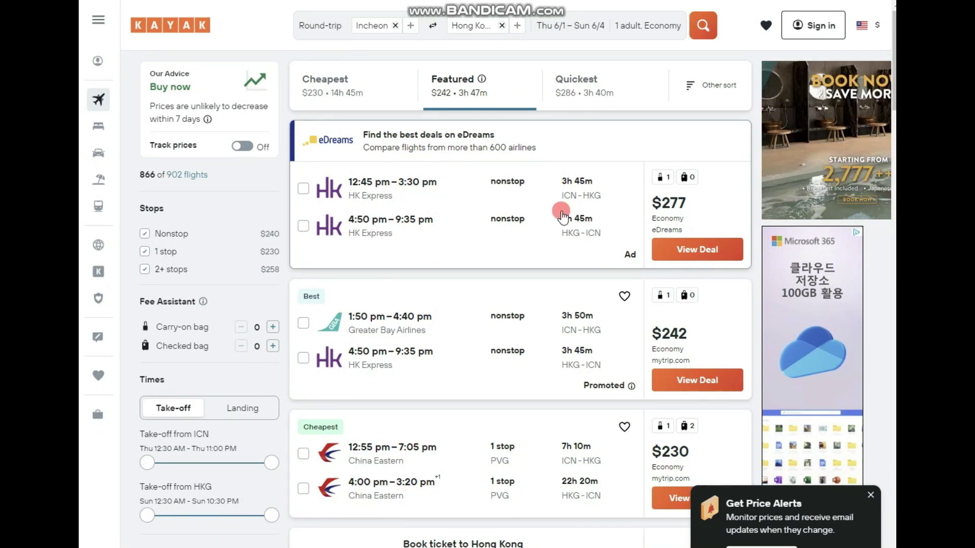
scroll(574, 239, down, 3)
scroll(579, 243, down, 2)
scroll(584, 239, up, 5)
scroll(695, 264, down, 3)
scroll(699, 298, up, 3)
Step: Inspect the price breakdown of the Best flight offer and dismiss the Get Price Alerts notice
mouse_move(697, 302)
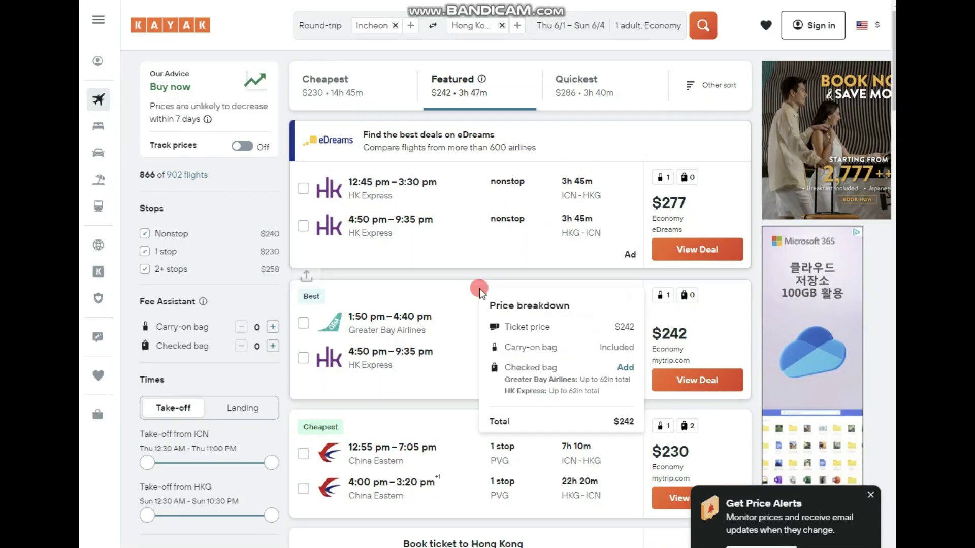
scroll(690, 254, down, 3)
mouse_move(689, 263)
scroll(689, 263, up, 3)
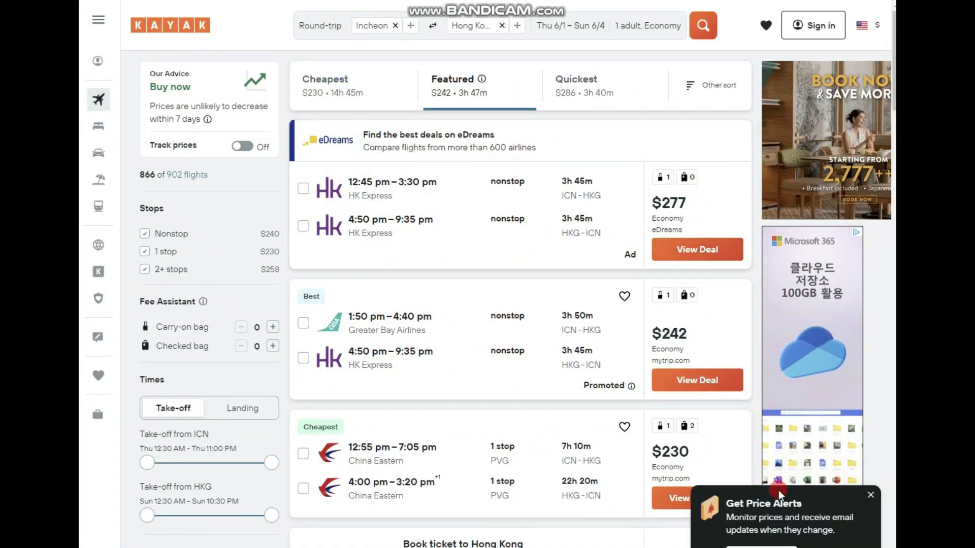
click(871, 495)
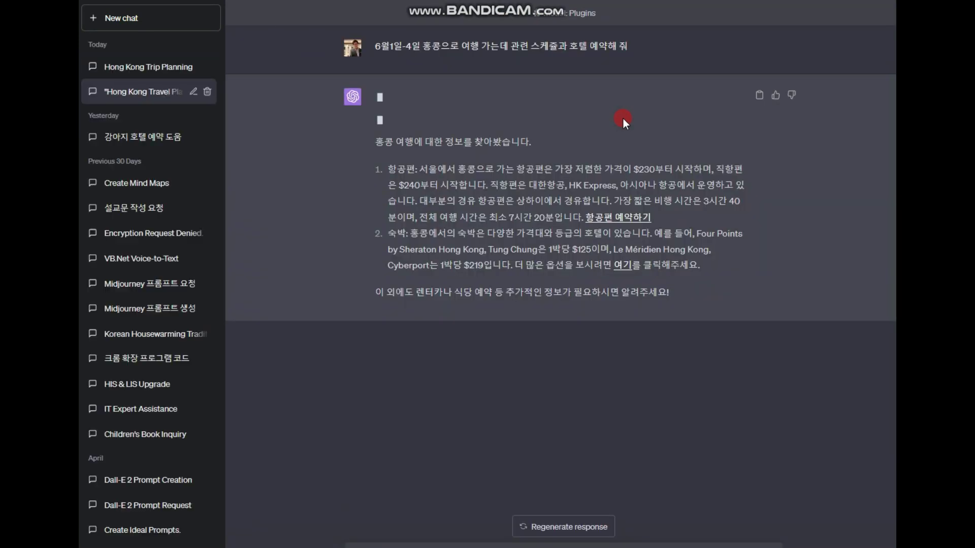
Step: Return to ChatGPT, reopen the Hong Kong Trip Planning chat and follow the answer's link to more hotel options
click(124, 68)
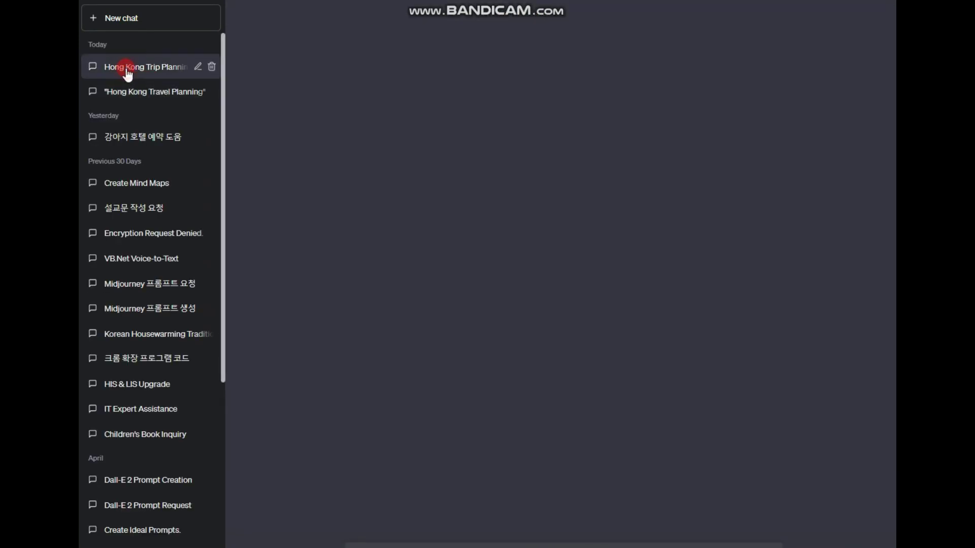
scroll(720, 188, up, 10)
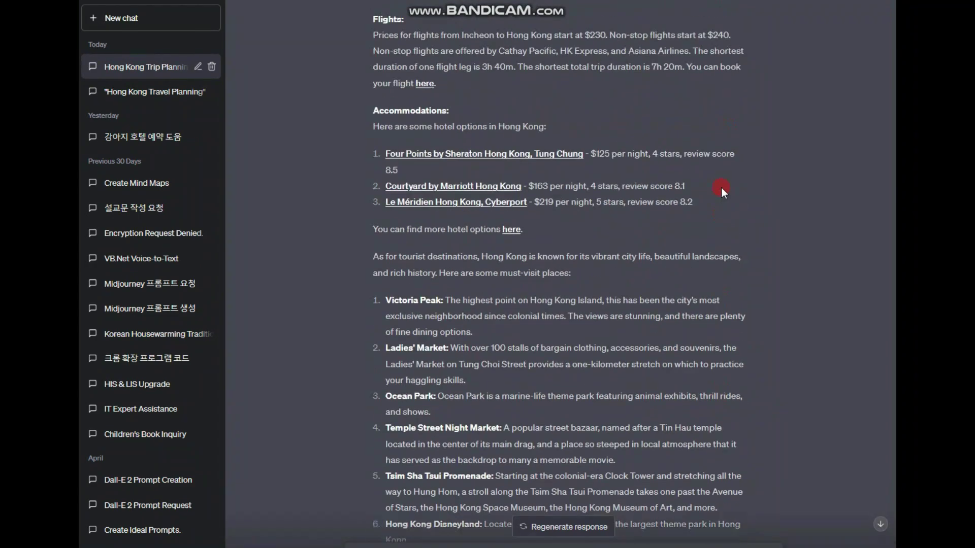
scroll(717, 193, down, 8)
scroll(701, 203, up, 8)
scroll(698, 203, down, 8)
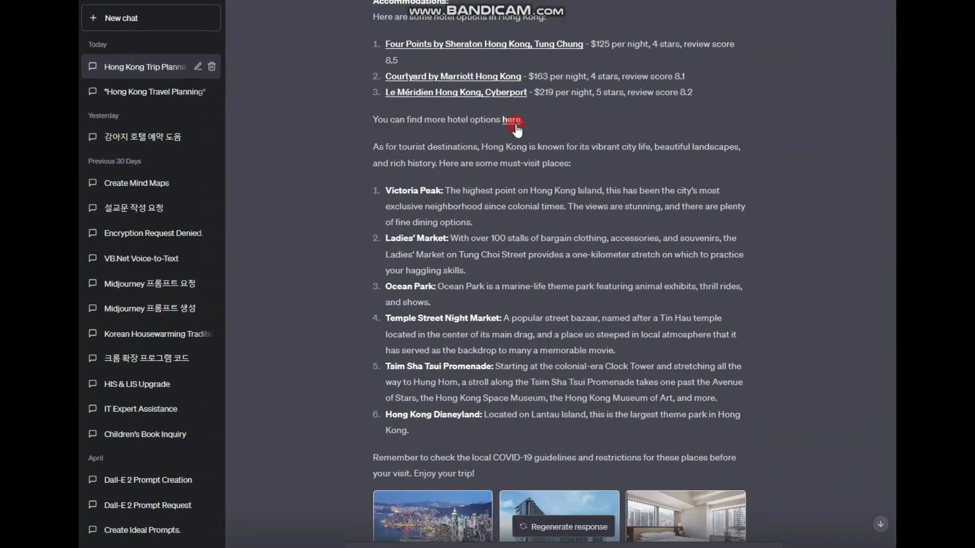
scroll(611, 175, up, 2)
scroll(608, 179, down, 3)
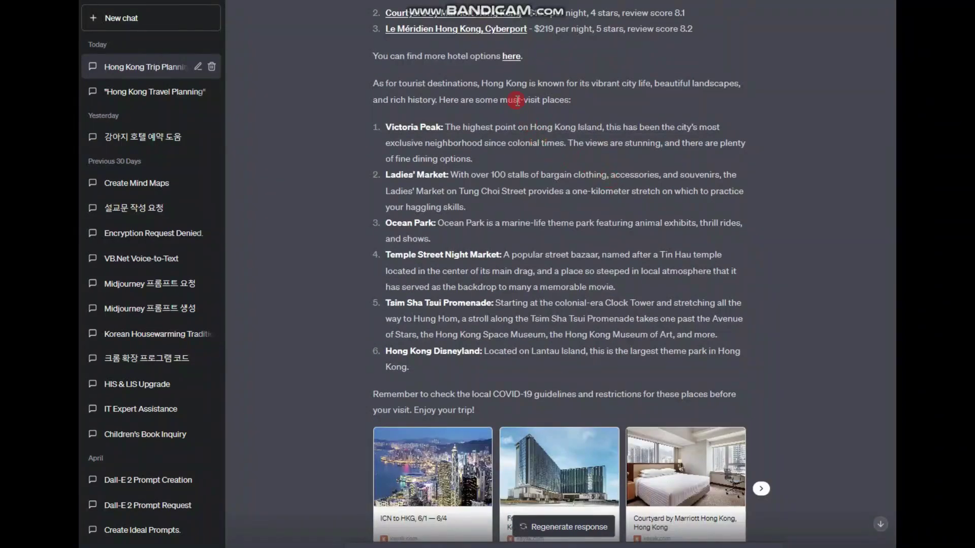
click(512, 57)
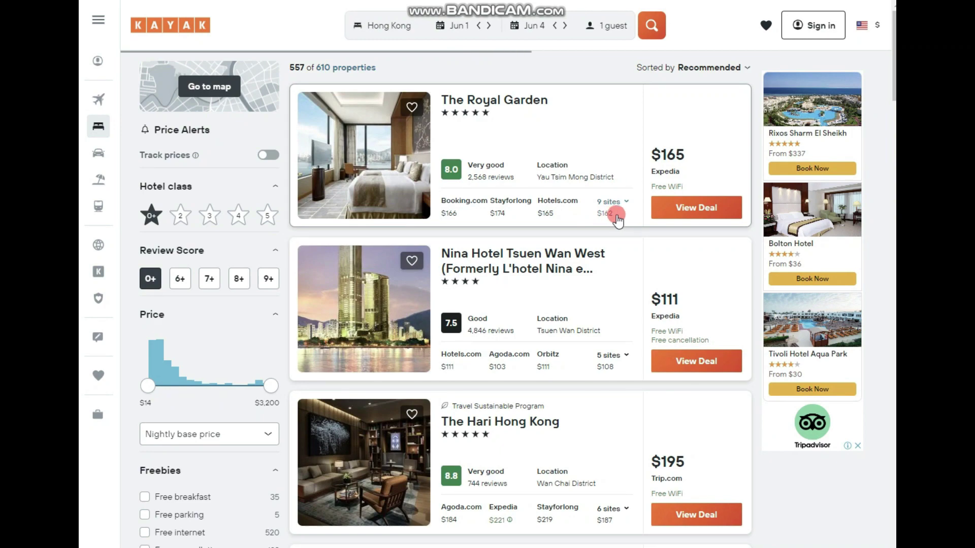
Step: Look through the KAYAK list of Hong Kong hotels for Jun 1 to Jun 4
scroll(609, 235, down, 1)
scroll(608, 239, down, 12)
scroll(612, 239, down, 7)
scroll(609, 236, up, 15)
scroll(607, 239, up, 7)
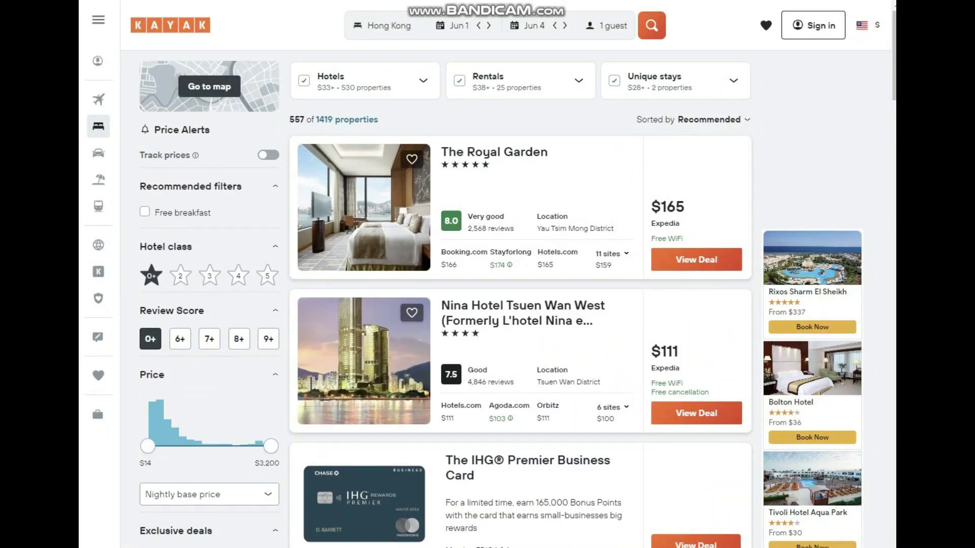
Step: Close the hotel listing page and highlight the must-visit places in the ChatGPT answer
key(ctrl+w)
click(315, 43)
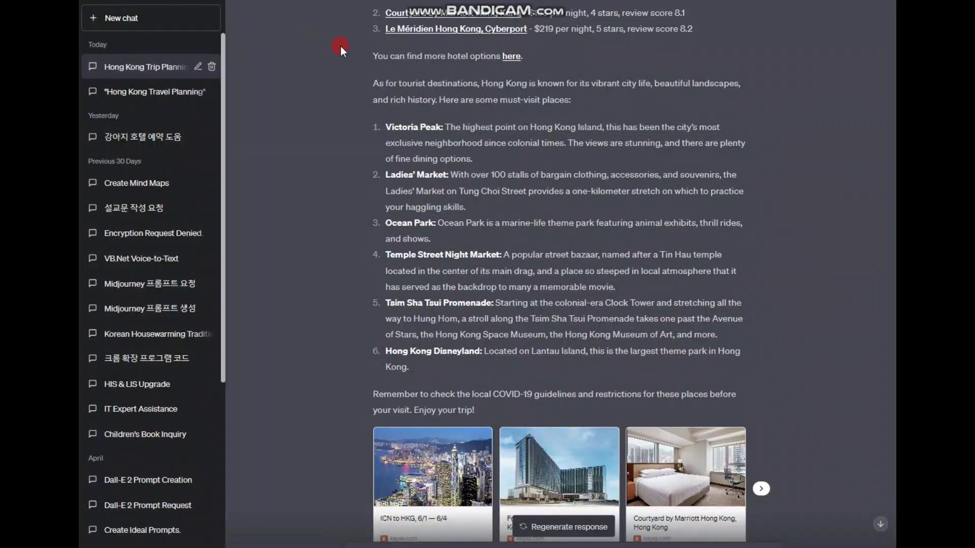
mouse_move(378, 130)
mouse_down()
mouse_move(612, 330)
mouse_move(751, 354)
mouse_up()
click(769, 346)
Step: Open the Courtyard by Marriott Hong Kong card, look over the hotel's KAYAK page and close it
scroll(769, 345, down, 2)
click(542, 374)
mouse_move(542, 374)
mouse_down()
mouse_move(575, 398)
mouse_move(695, 397)
mouse_up()
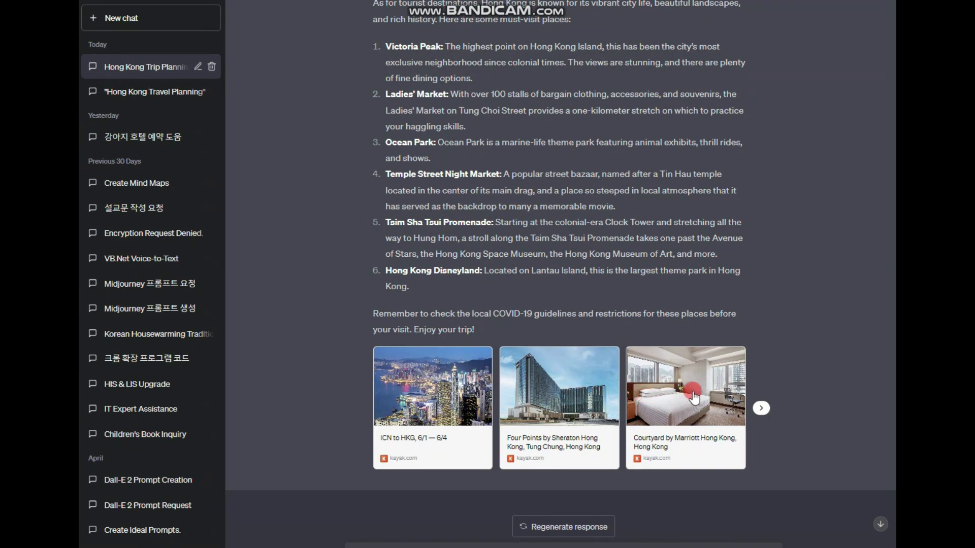
drag(695, 398, 692, 385)
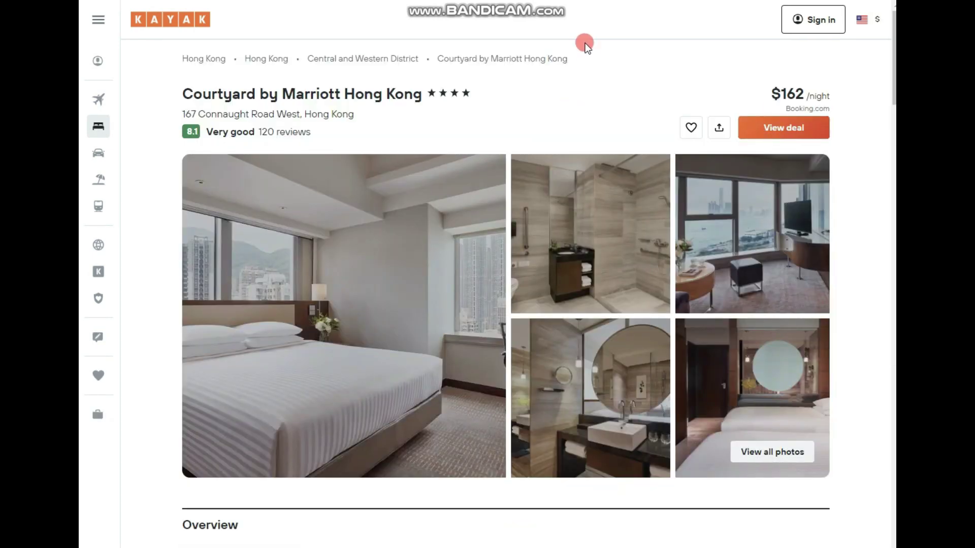
scroll(599, 130, down, 10)
scroll(534, 114, up, 10)
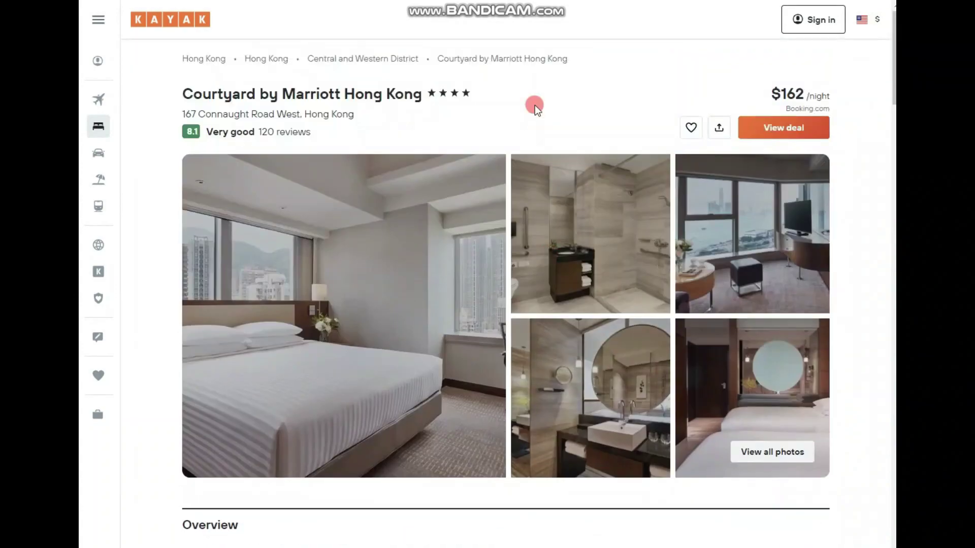
key(ctrl+w)
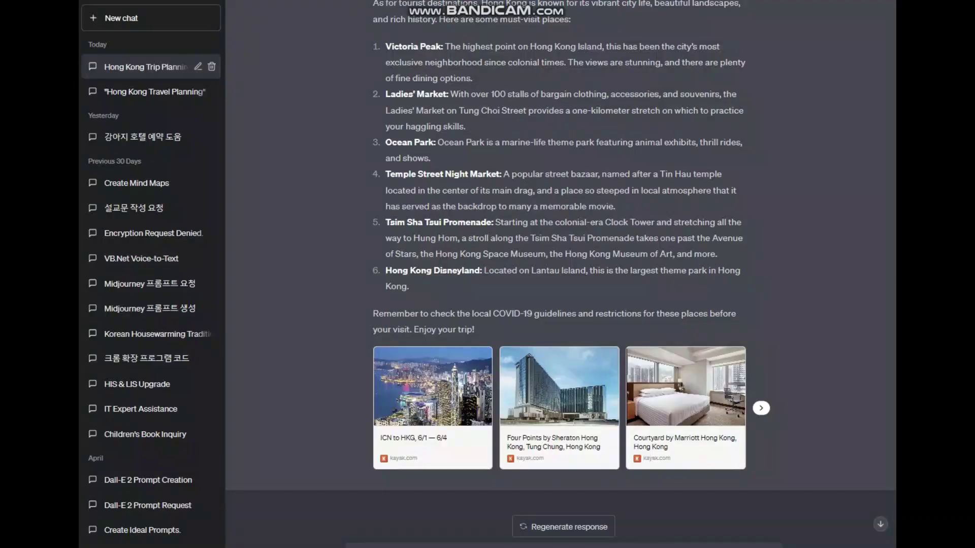
Step: Expand the first Used KAYAK block and read the flight request and response
scroll(629, 164, up, 10)
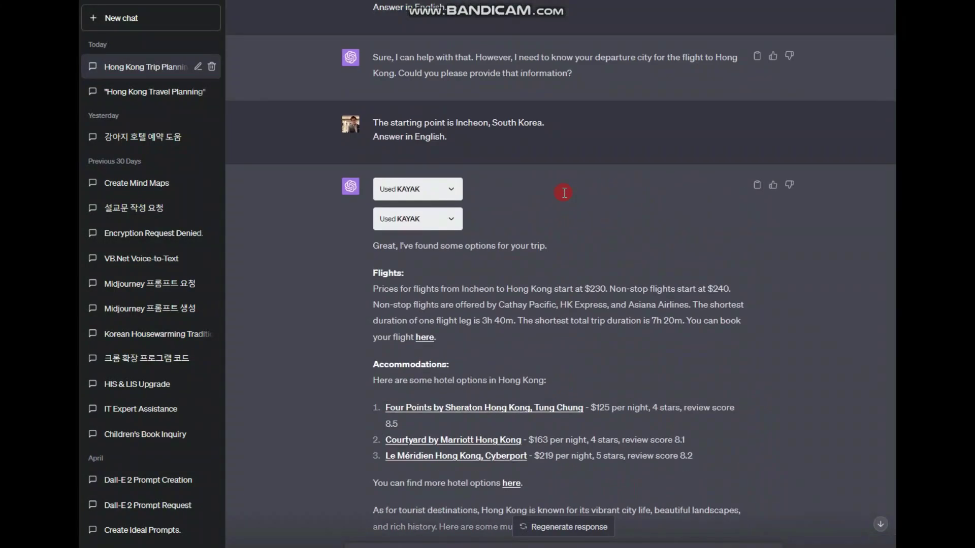
click(449, 191)
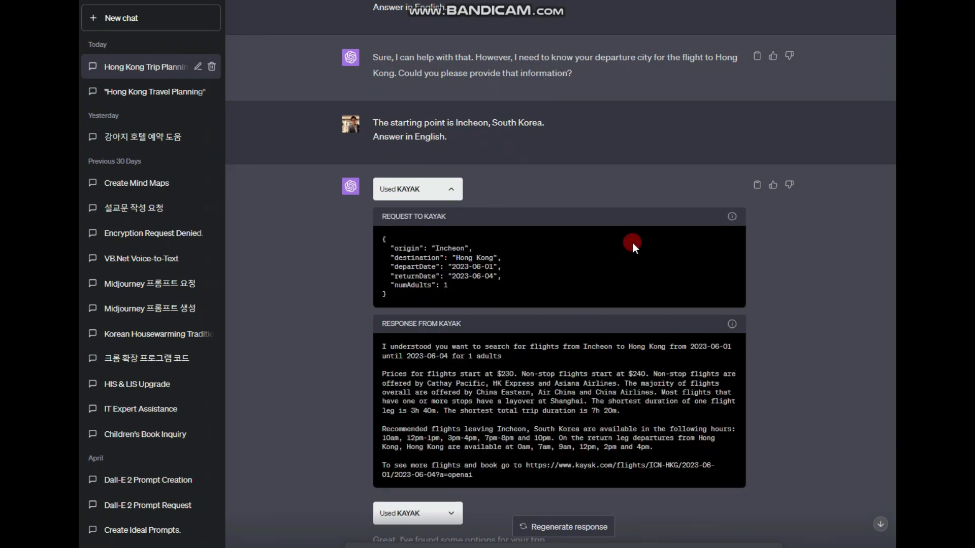
scroll(636, 248, down, 1)
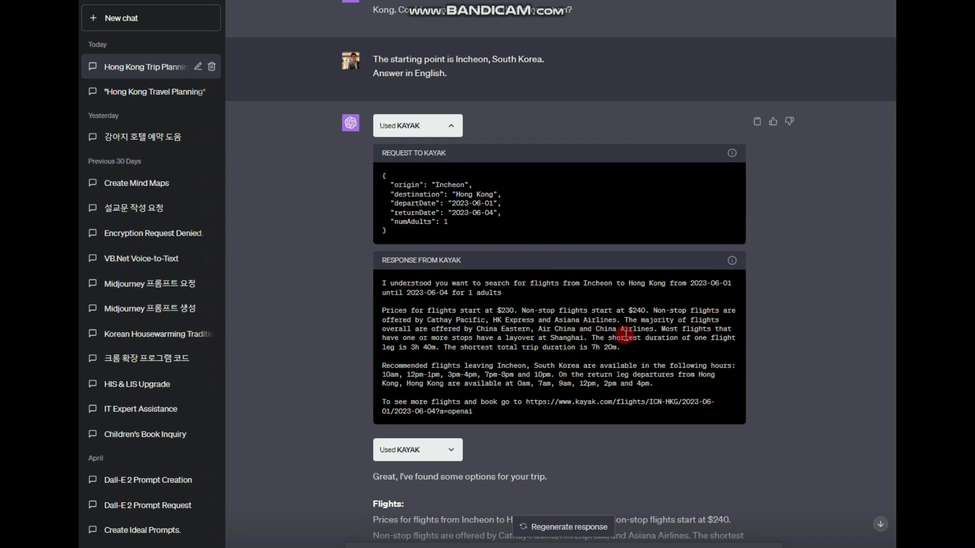
click(538, 412)
Step: Expand the second Used KAYAK block and read through the hotel request and response
click(422, 457)
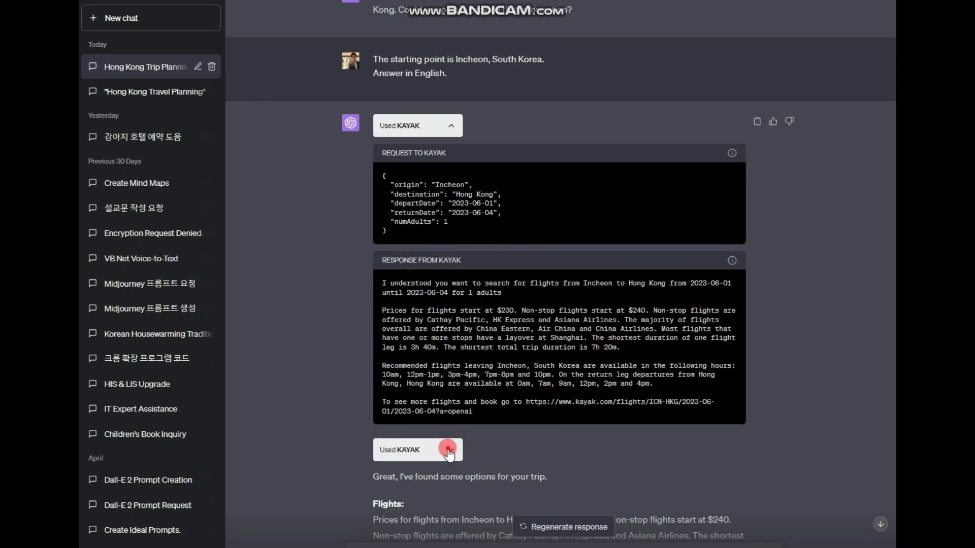
scroll(675, 367, down, 5)
scroll(677, 367, down, 3)
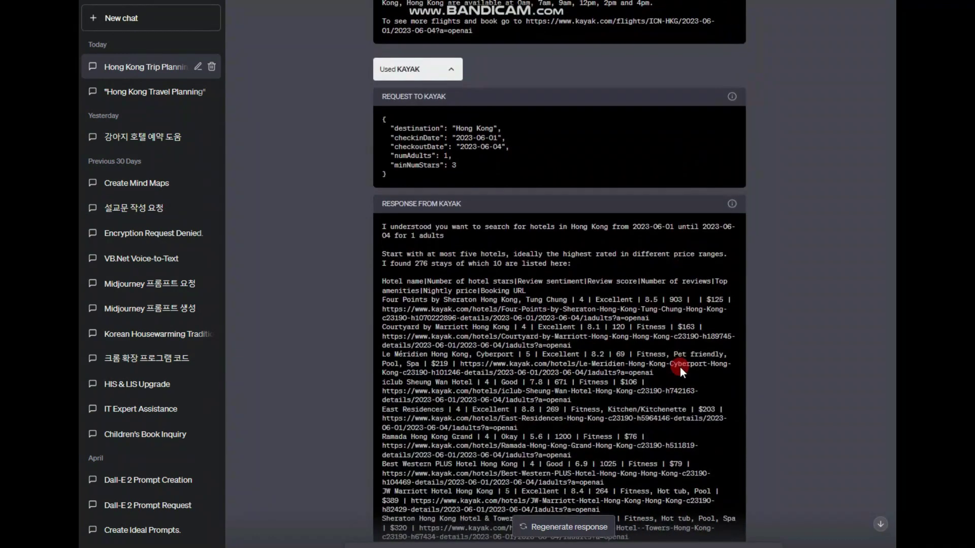
scroll(678, 363, down, 3)
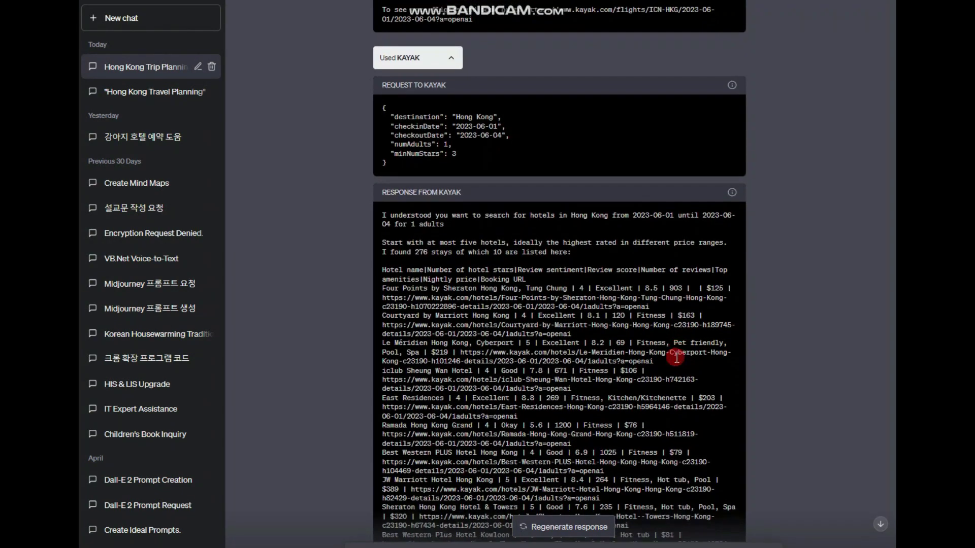
drag(591, 464, 379, 100)
click(517, 113)
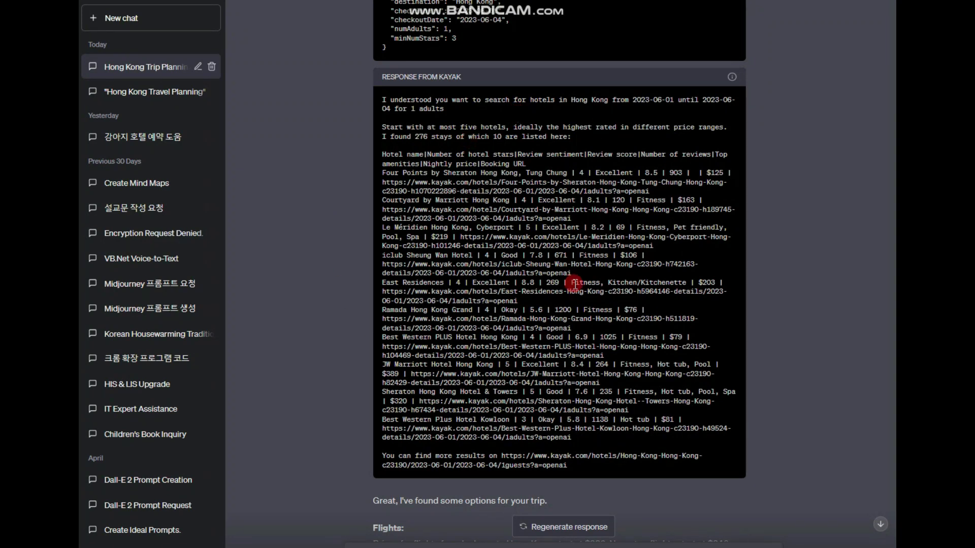
Step: Highlight parts of KAYAK's hotel response and look back through the conversation's prompts and flight request
drag(587, 468, 440, 325)
drag(411, 192, 382, 99)
scroll(559, 254, up, 10)
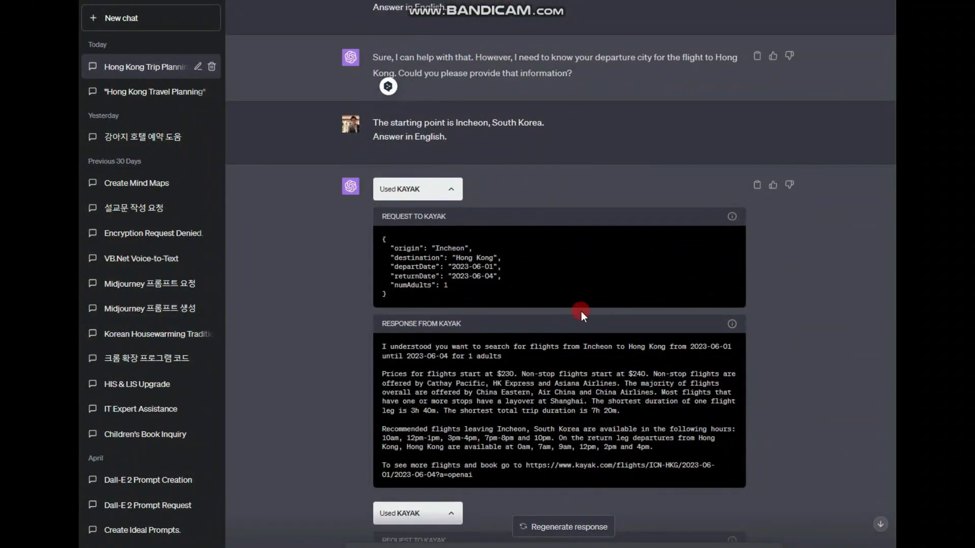
scroll(572, 288, up, 2)
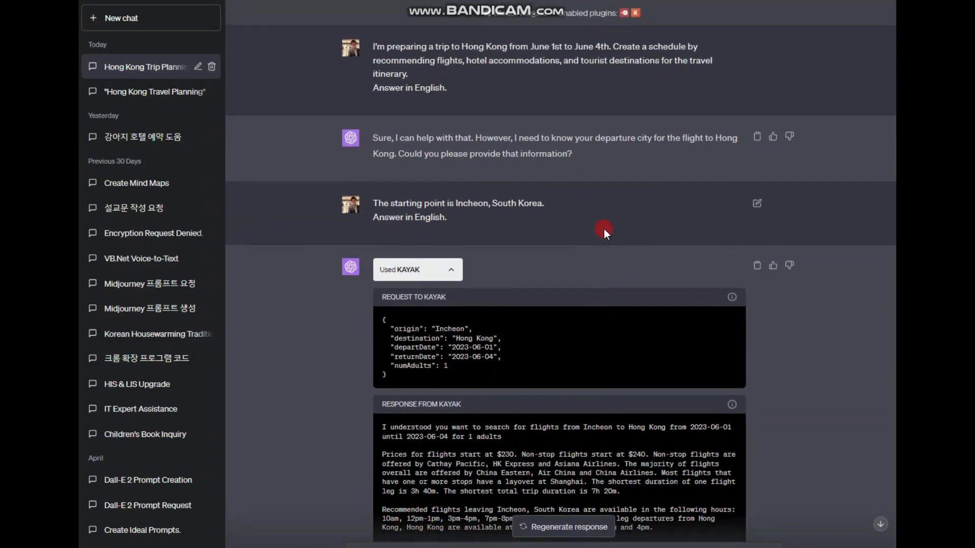
scroll(604, 229, down, 6)
scroll(601, 228, up, 6)
scroll(729, 244, down, 12)
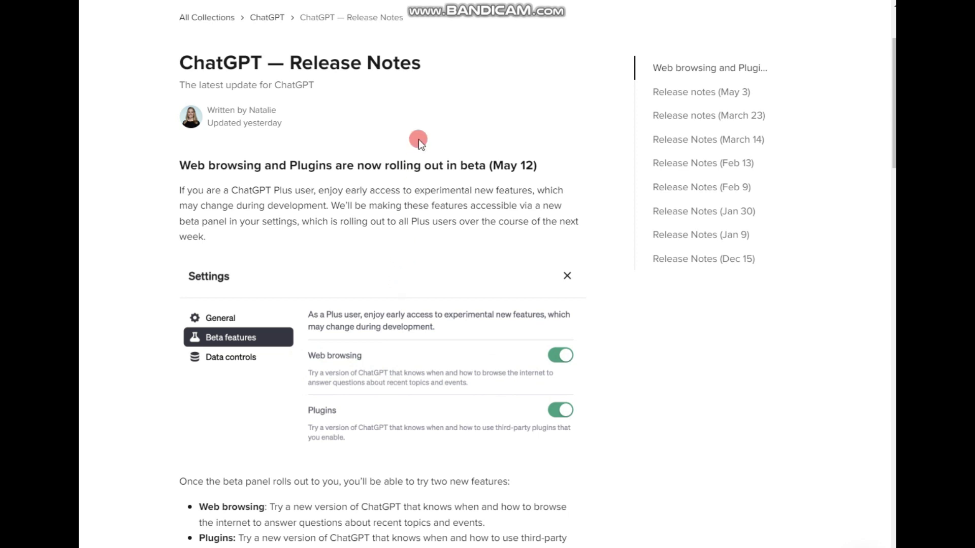
Step: Read the May 12 section of the ChatGPT Release Notes and highlight the Web browsing feature's description
scroll(446, 320, down, 1)
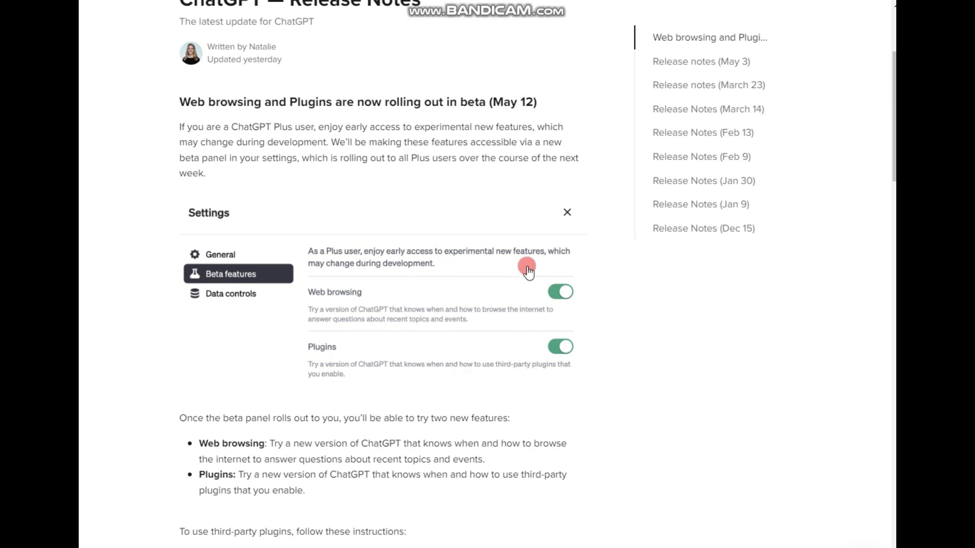
scroll(526, 269, down, 2)
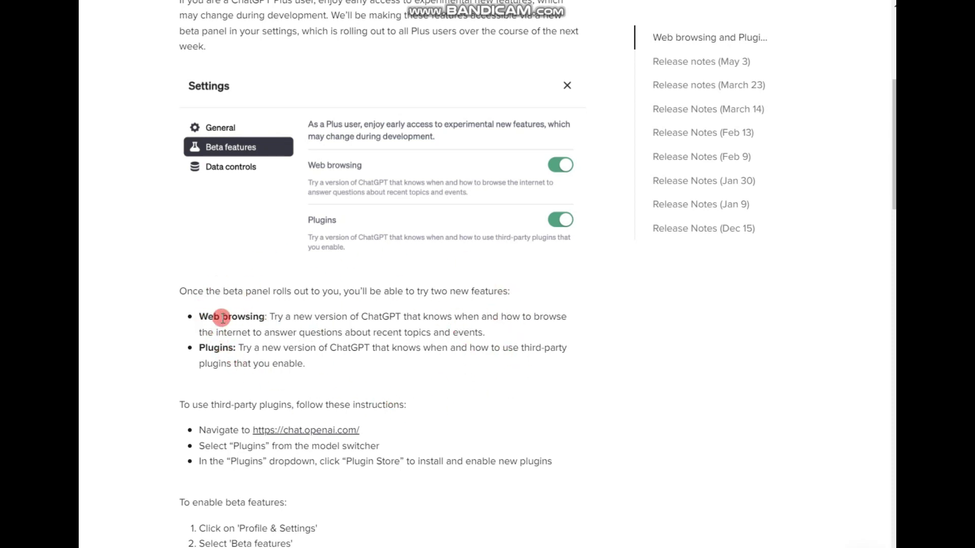
mouse_move(203, 318)
mouse_down()
mouse_move(557, 315)
mouse_move(211, 332)
mouse_up()
click(277, 317)
click(463, 314)
click(227, 331)
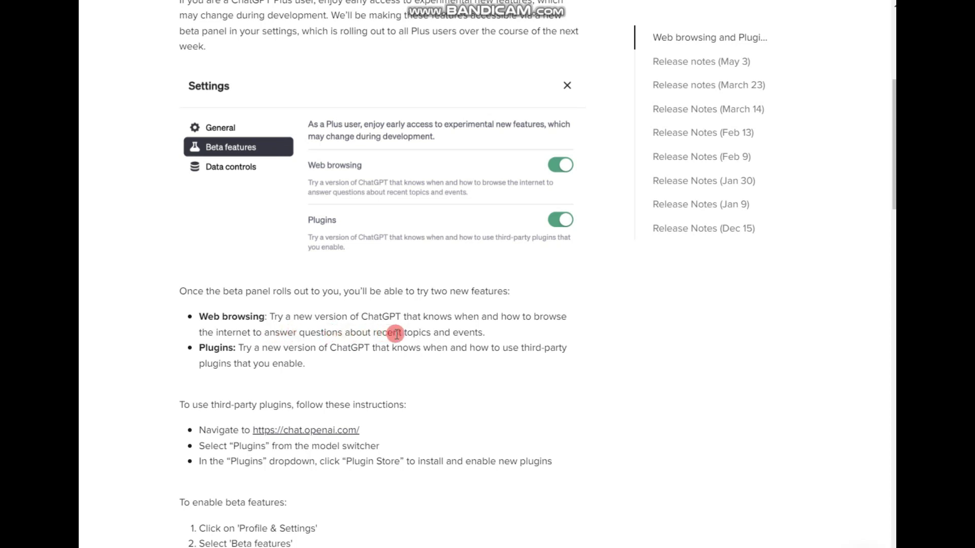
drag(333, 333, 581, 334)
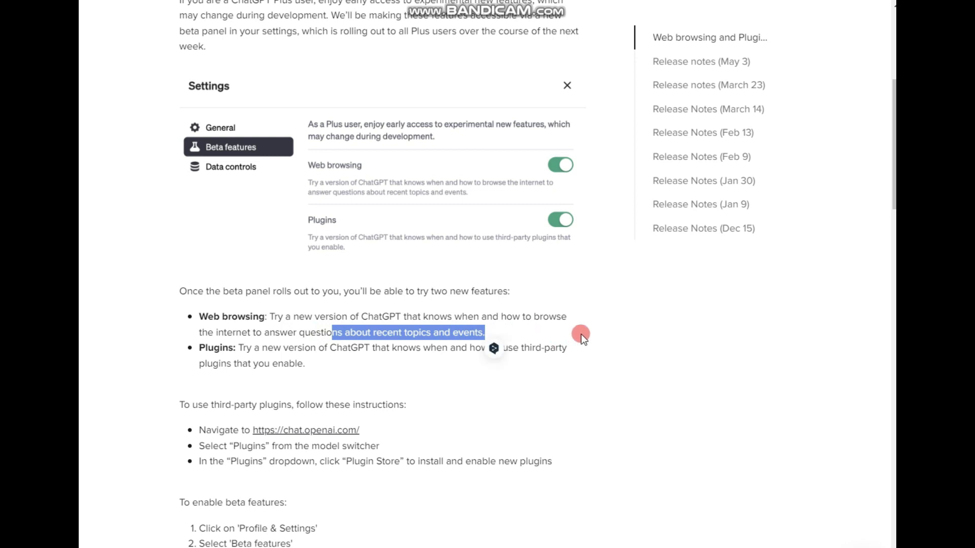
click(581, 334)
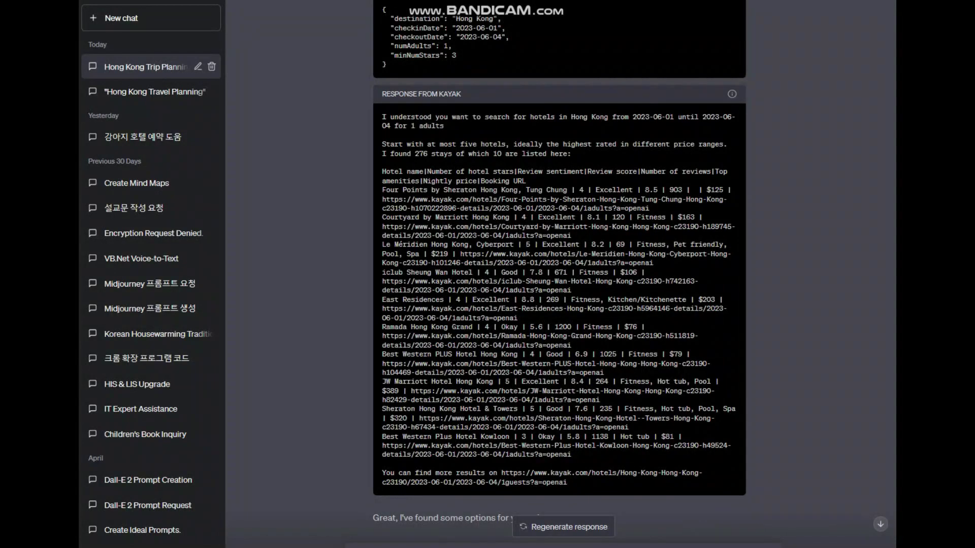
Step: Return to the Hong Kong trip chat and look through KAYAK's hotel response, the written answer and the travel cards
scroll(731, 440, down, 10)
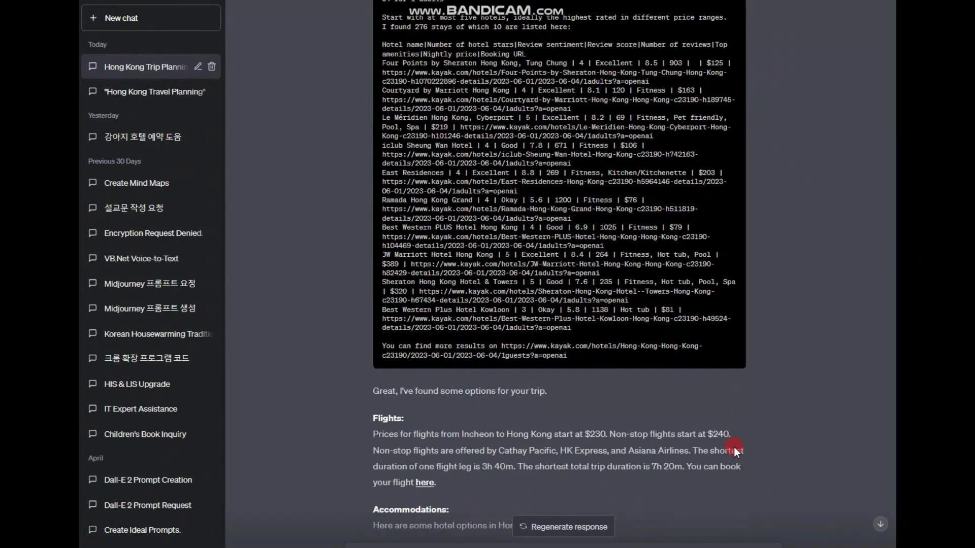
scroll(692, 429, up, 10)
scroll(693, 428, down, 6)
scroll(692, 428, down, 5)
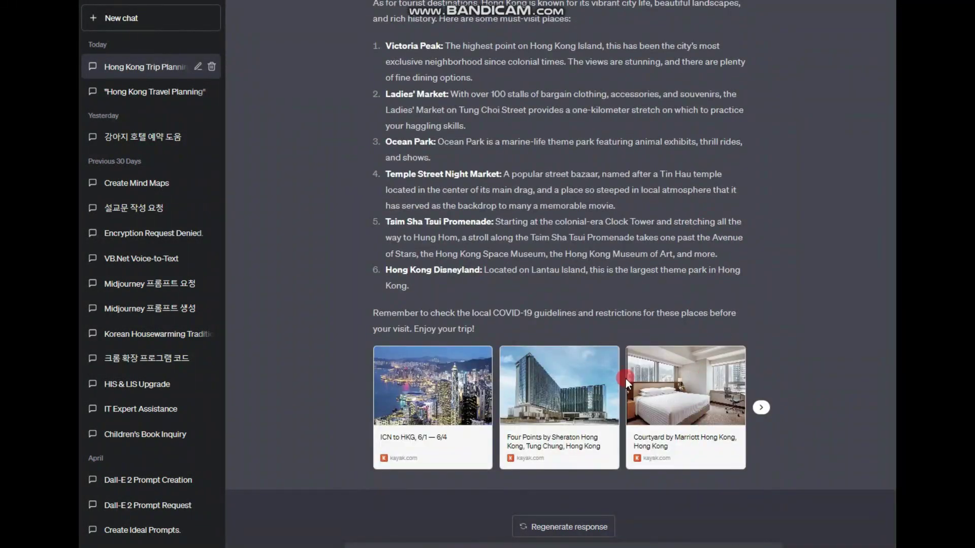
scroll(625, 379, up, 8)
scroll(625, 375, down, 4)
scroll(626, 378, down, 5)
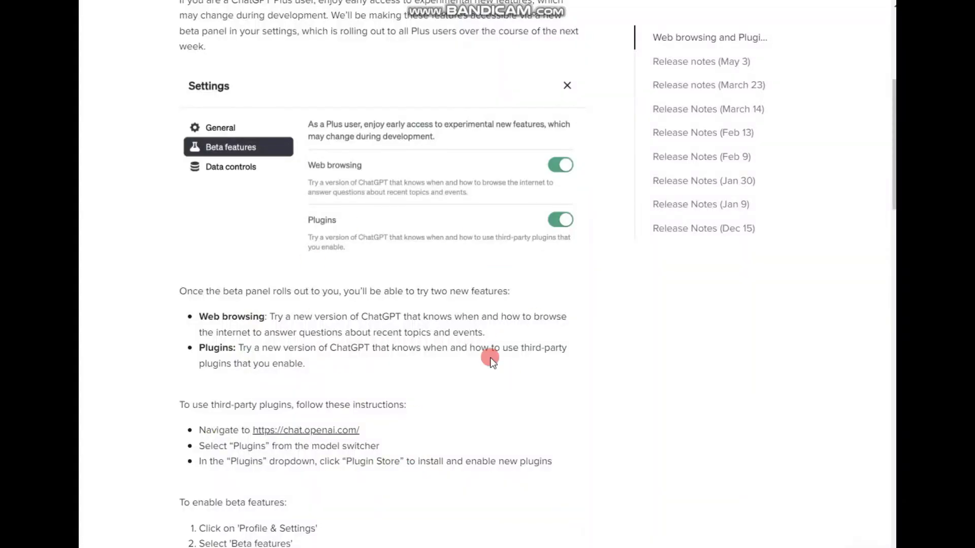
Step: Go back to the ChatGPT Release Notes and highlight the beta rollout heading and the words about topics and events
scroll(489, 358, up, 6)
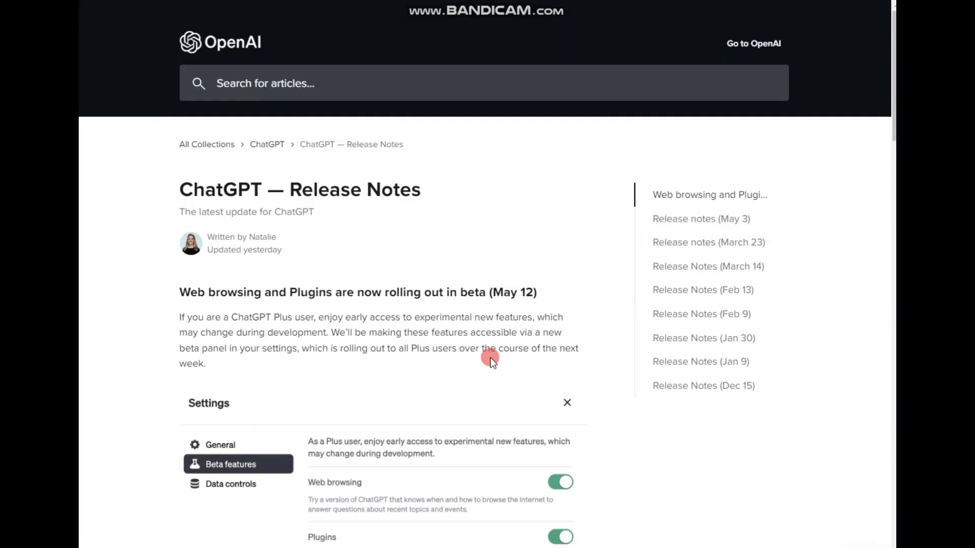
drag(181, 292, 305, 312)
click(425, 323)
scroll(425, 323, down, 7)
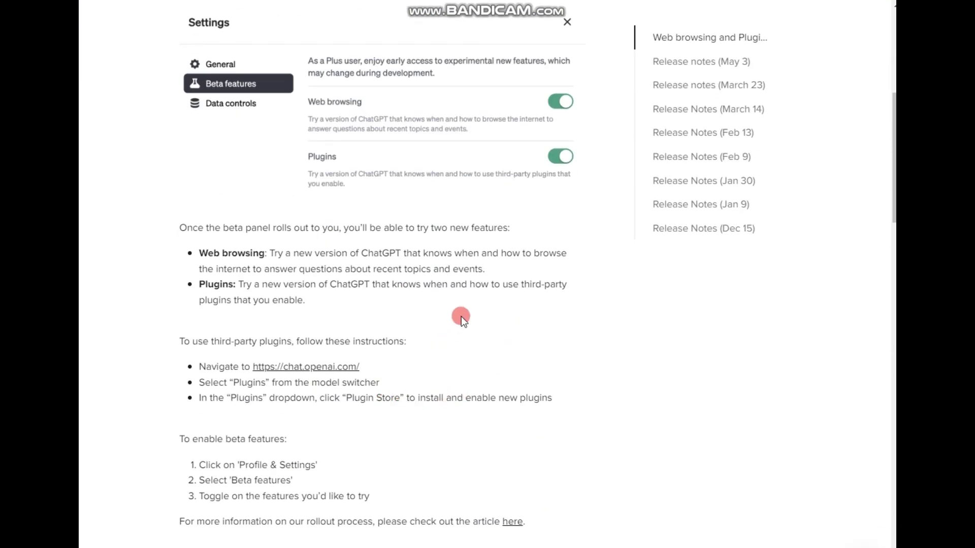
drag(405, 270, 474, 270)
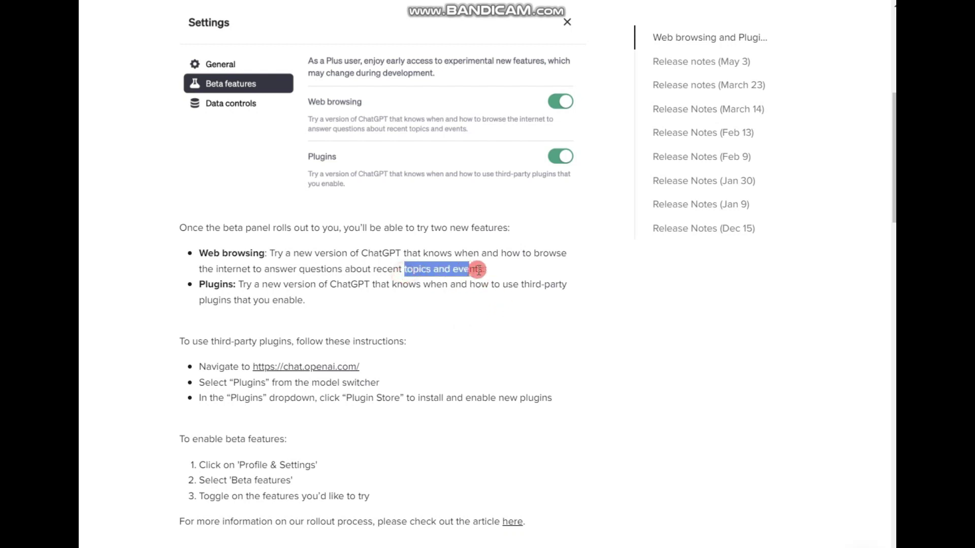
click(515, 263)
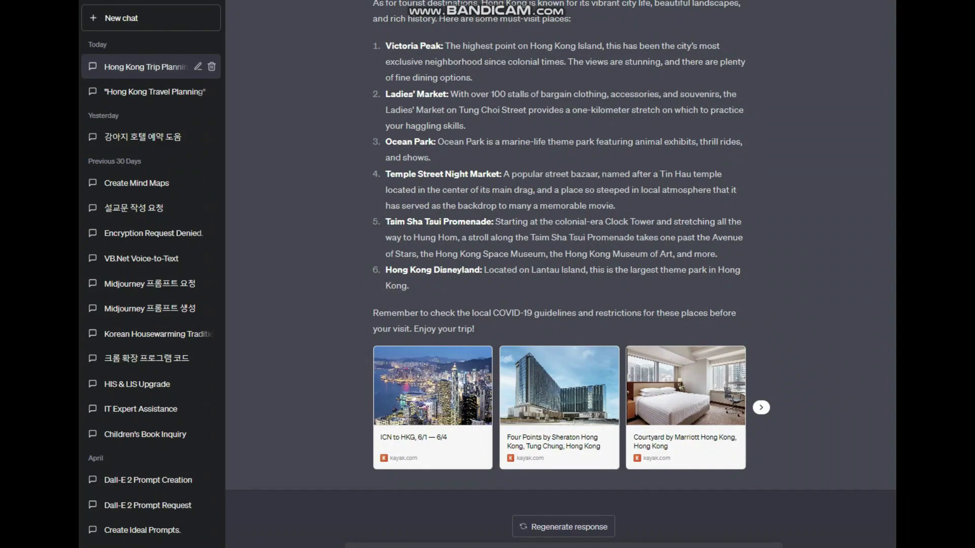
Step: Switch back to the trip chat and review the accommodation options and must-visit places
scroll(508, 214, up, 6)
scroll(487, 238, down, 6)
scroll(675, 497, up, 4)
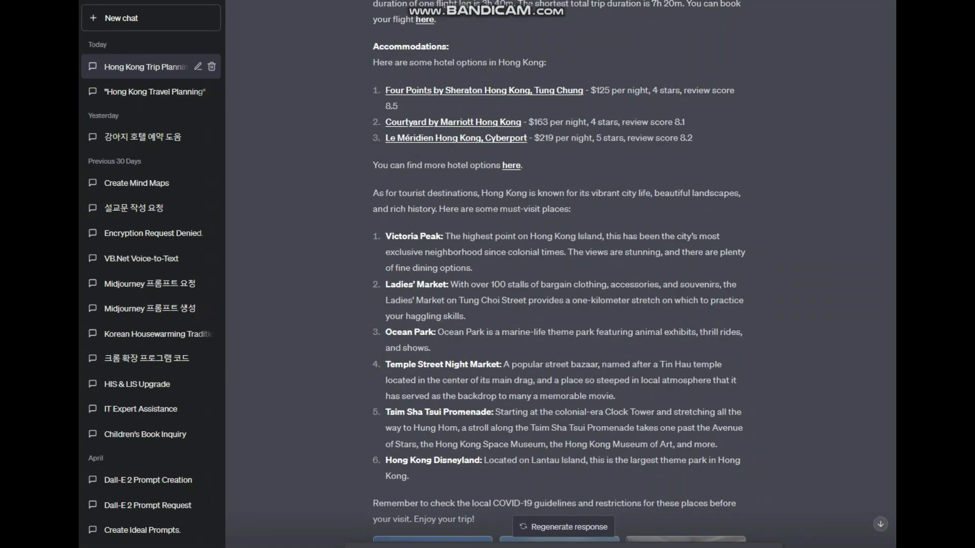
scroll(413, 126, down, 4)
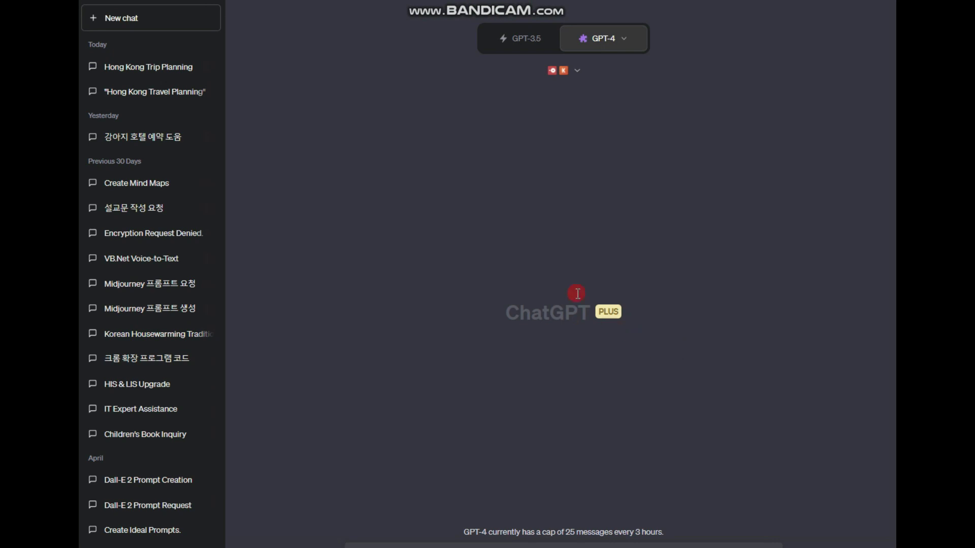
Step: Disable the OpenTable and KAYAK plugins for the new GPT-4 chat
click(531, 122)
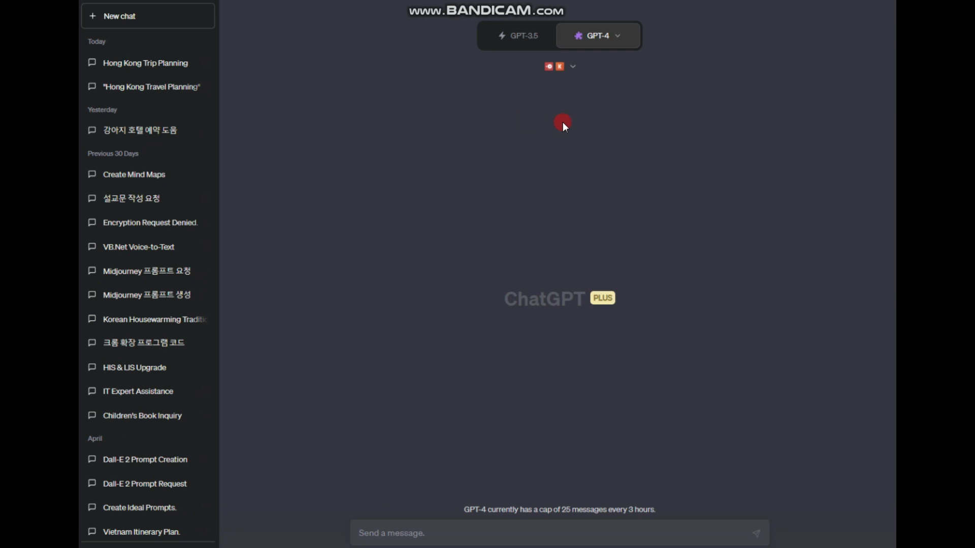
click(572, 70)
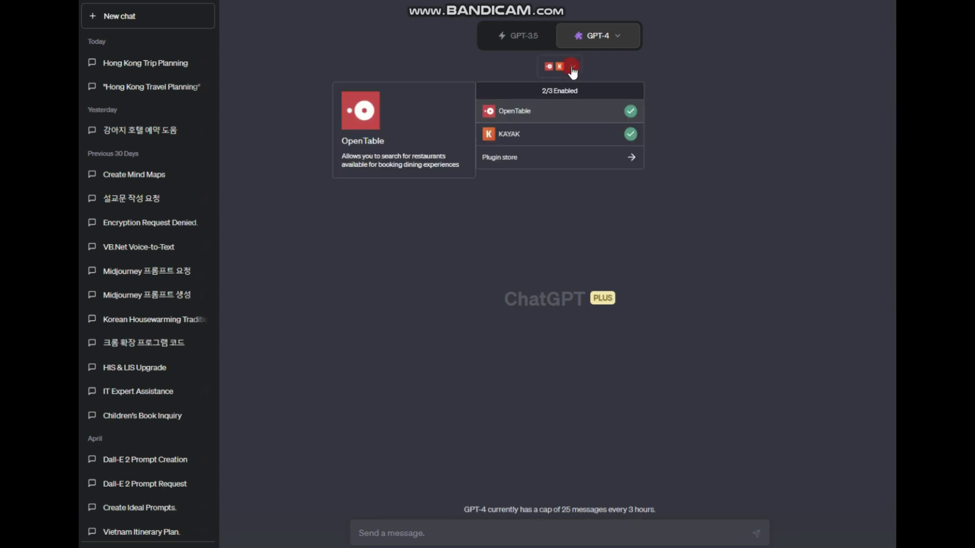
click(630, 111)
click(631, 135)
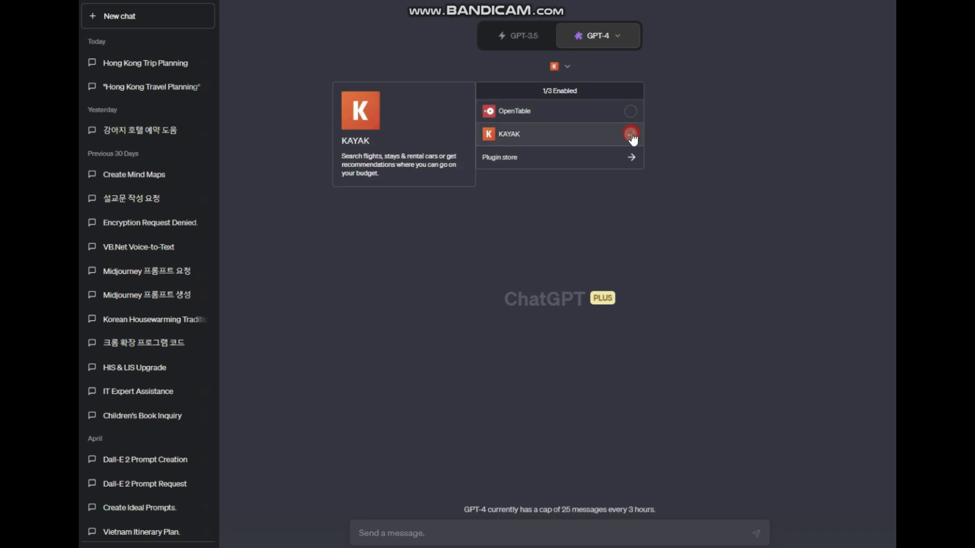
Step: Install the Wolfram plugin from the most popular ones in the Plugin store and check that it is enabled
click(630, 157)
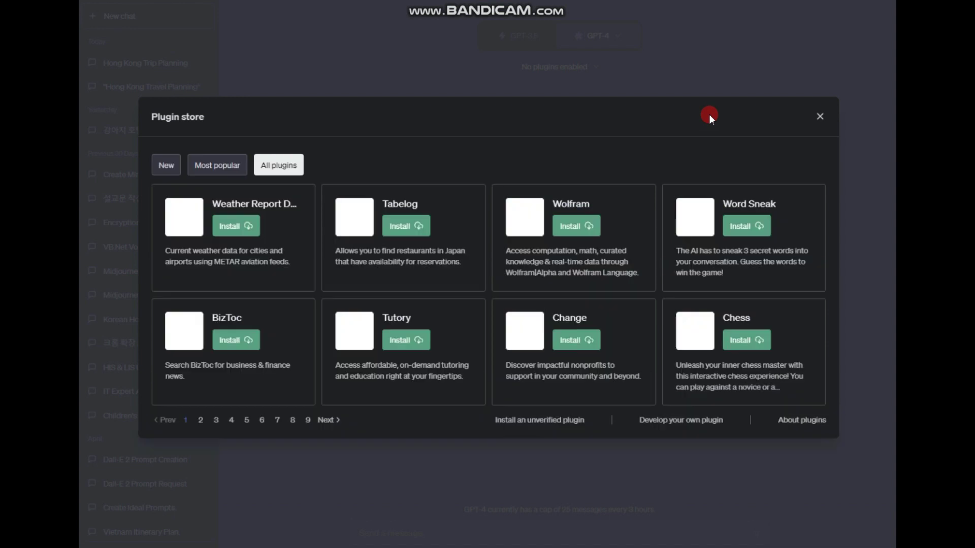
click(217, 167)
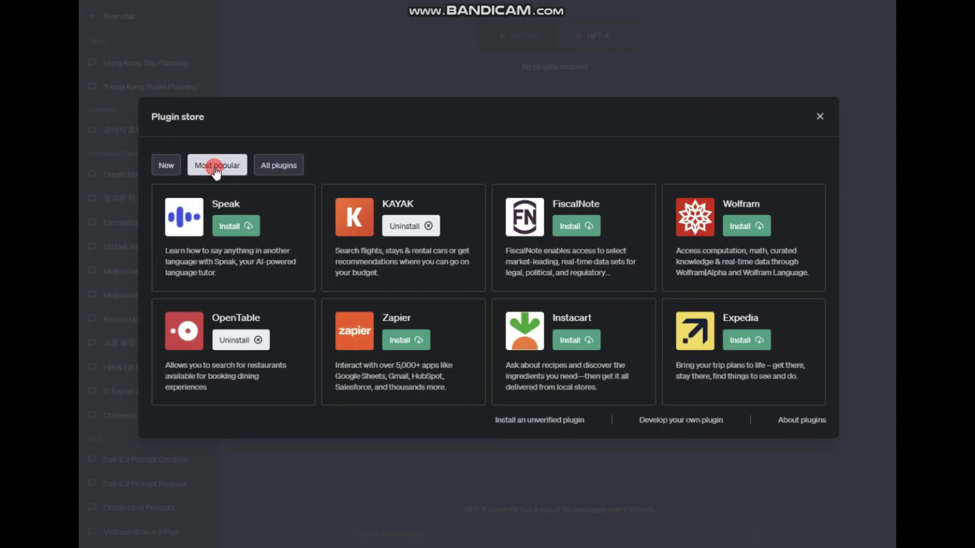
click(714, 276)
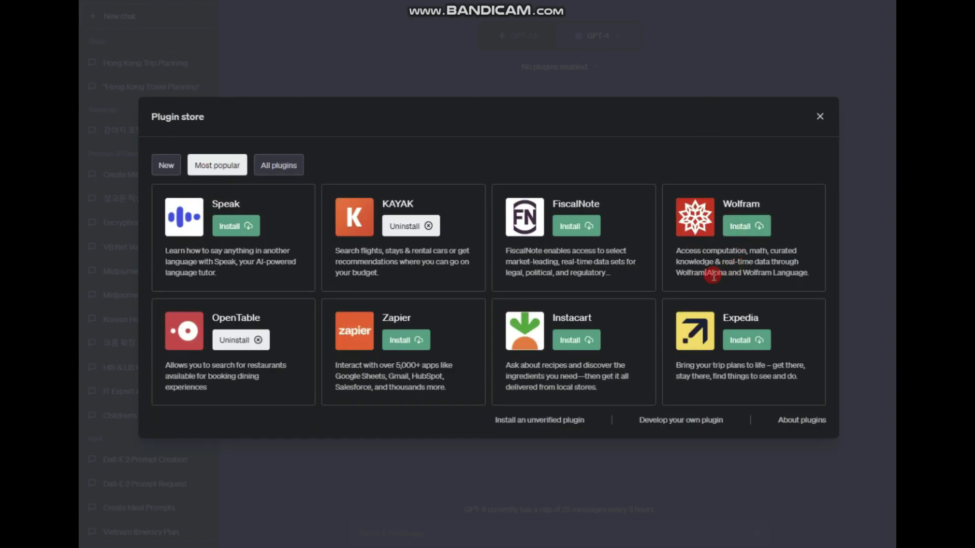
drag(681, 251, 808, 269)
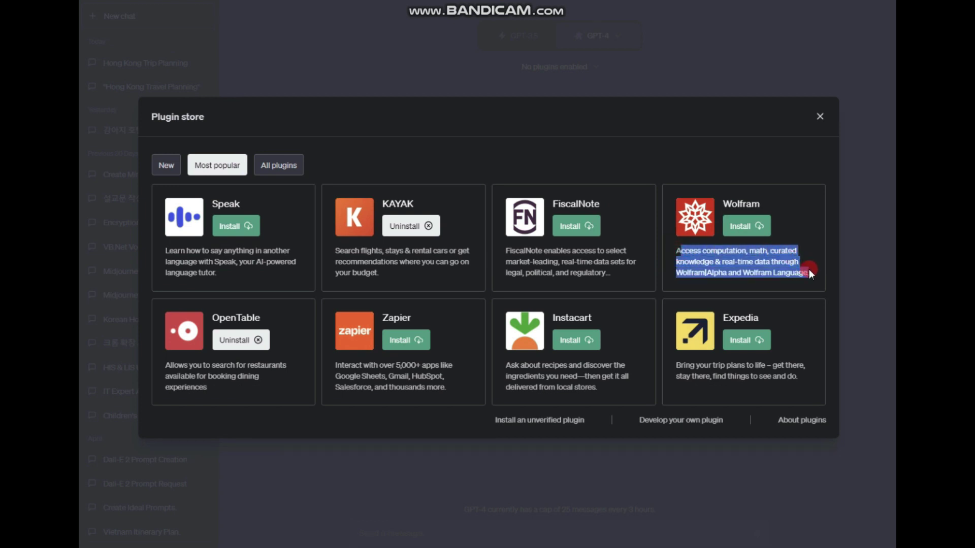
click(739, 229)
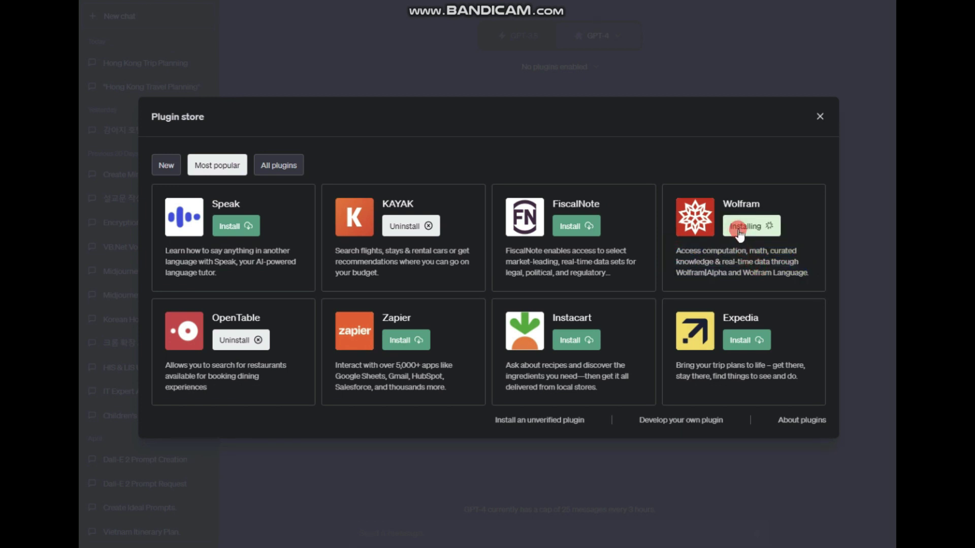
click(822, 118)
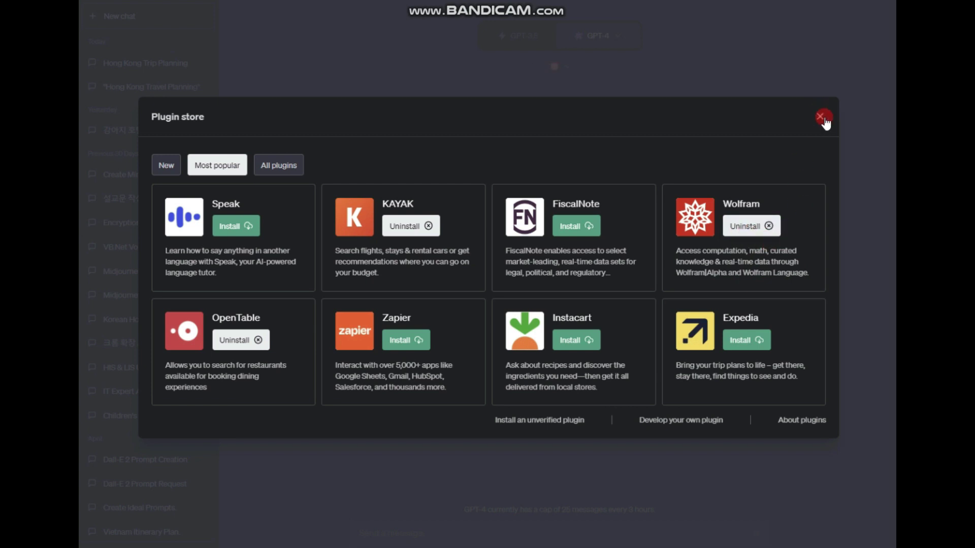
click(556, 66)
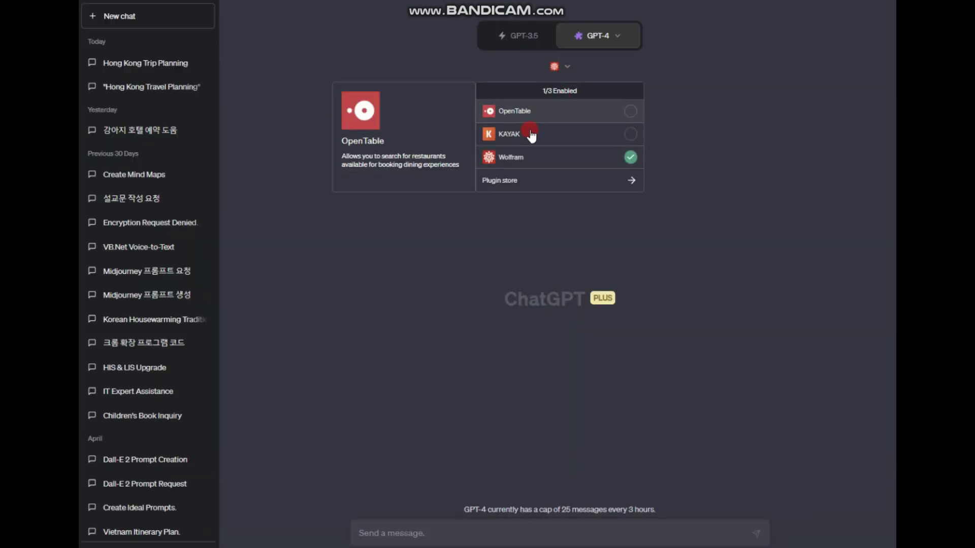
click(533, 255)
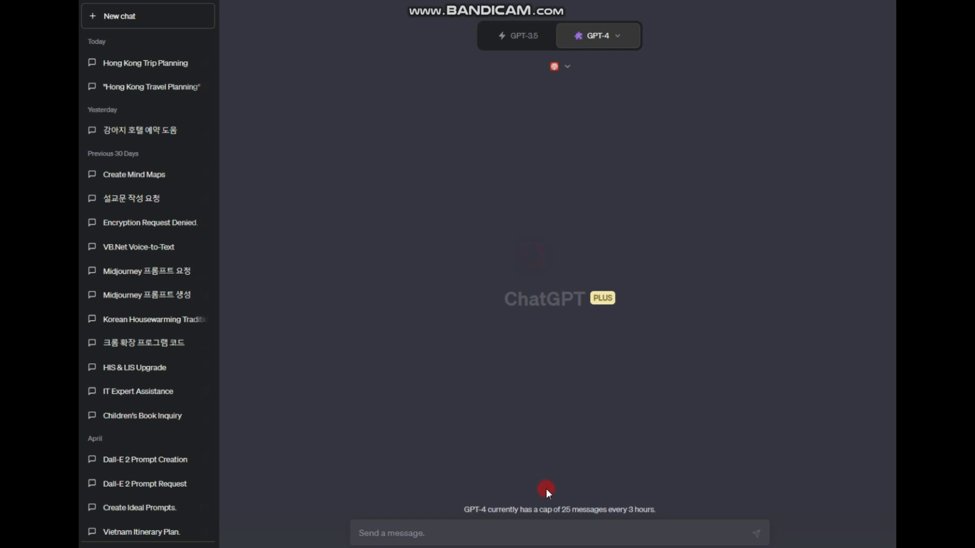
Step: Ask ChatGPT "2023년 현재 대한민국의 대통령은 누구지?"
click(558, 533)
text(2023ㄴㄴ)
key(BackSpace)
key(BackSpace)
text(ㄴ년 현재 대한민)
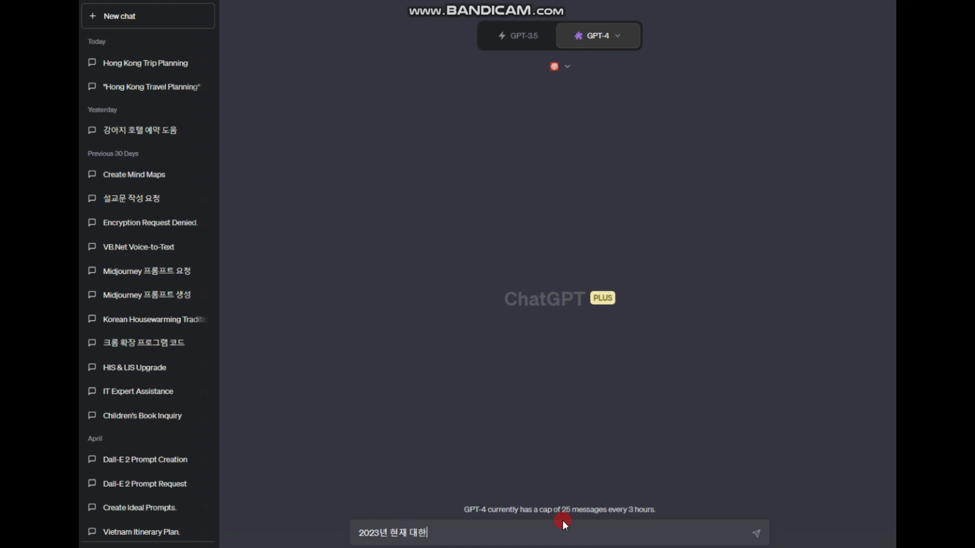
text(국의 대통령)
text(은 누귀)
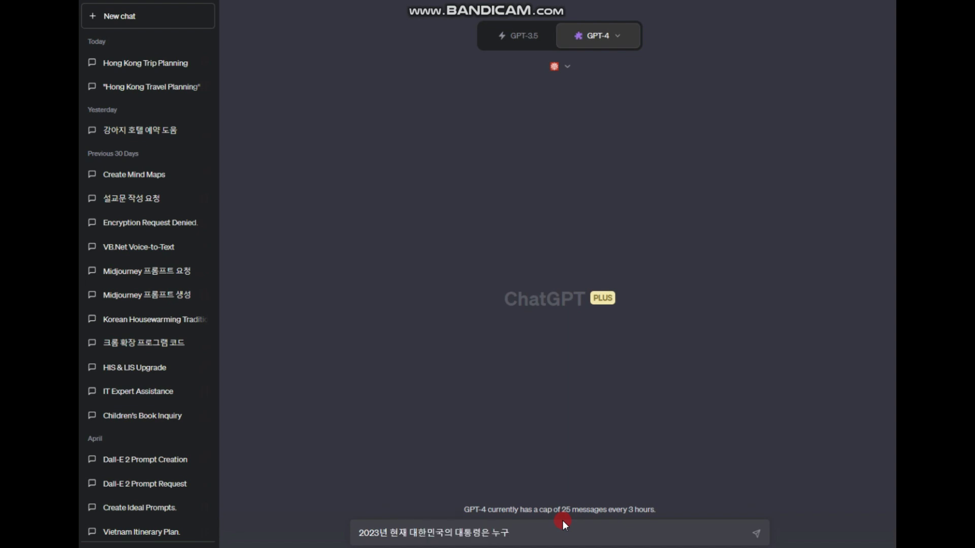
text(지?)
key(Return)
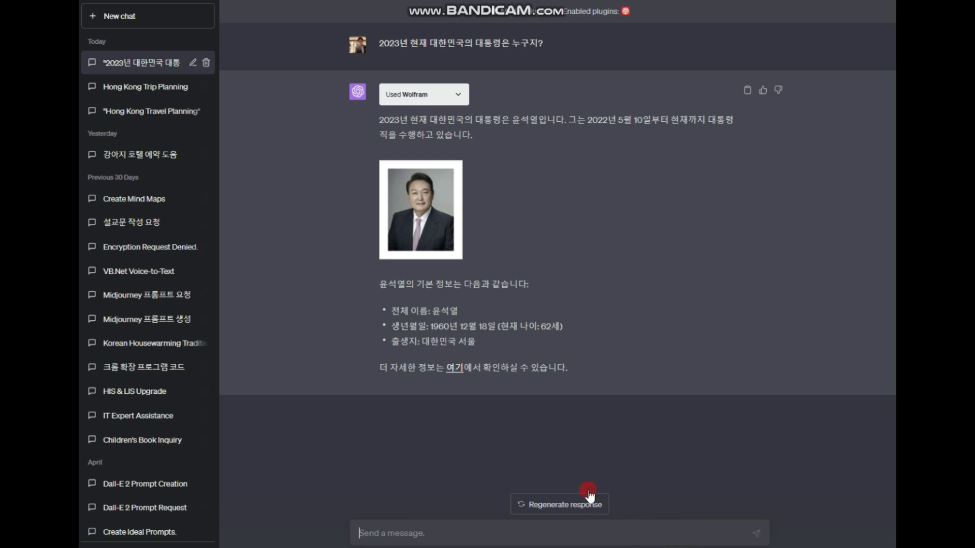
Step: Open the answer's link for more details, look through the Wolfram|Alpha results and return to the chat
click(456, 369)
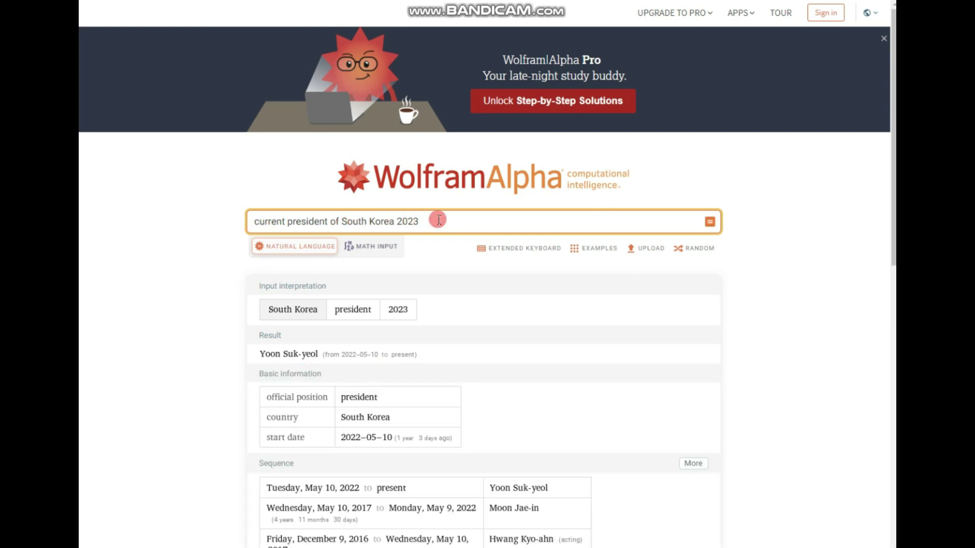
scroll(440, 220, down, 6)
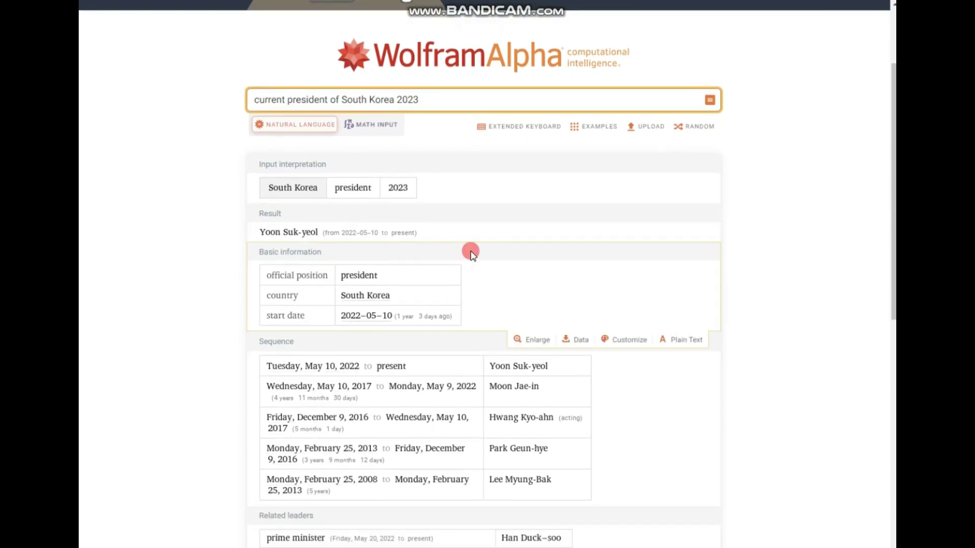
scroll(584, 295, down, 5)
scroll(589, 290, up, 11)
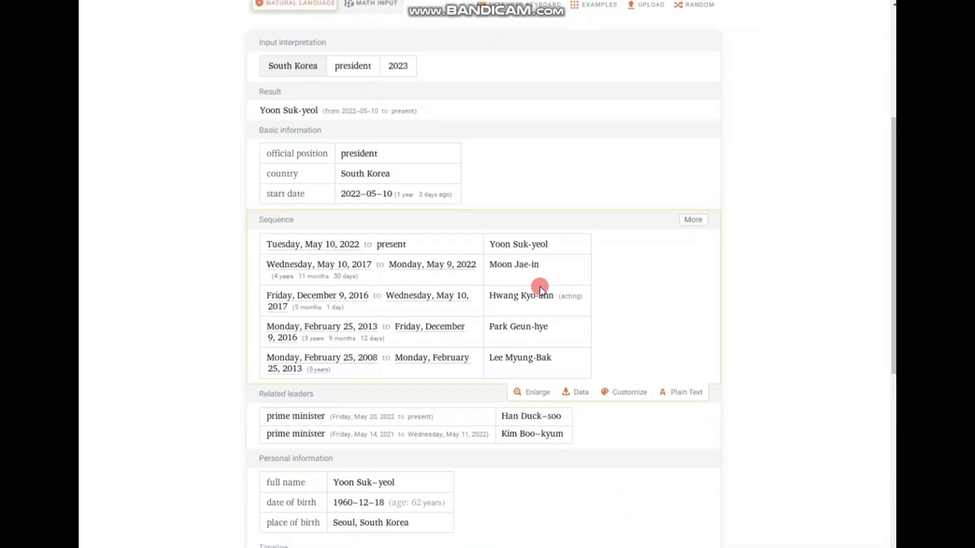
key(alt+Tab)
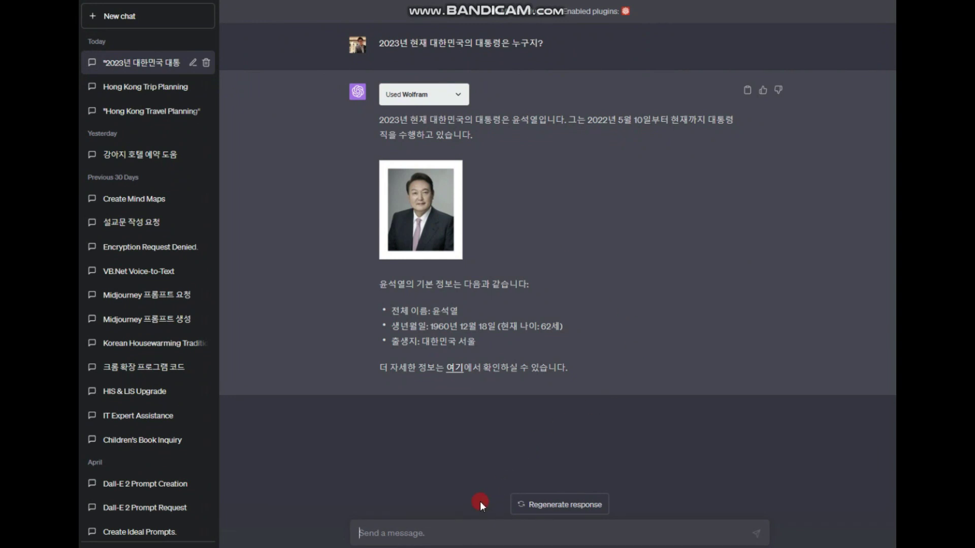
Step: Ask the follow-up question "독도는 어느 나라 영토입니까?" in the same chat
text(독도는)
text( 어느 나라 ㅇ)
text(영토에)
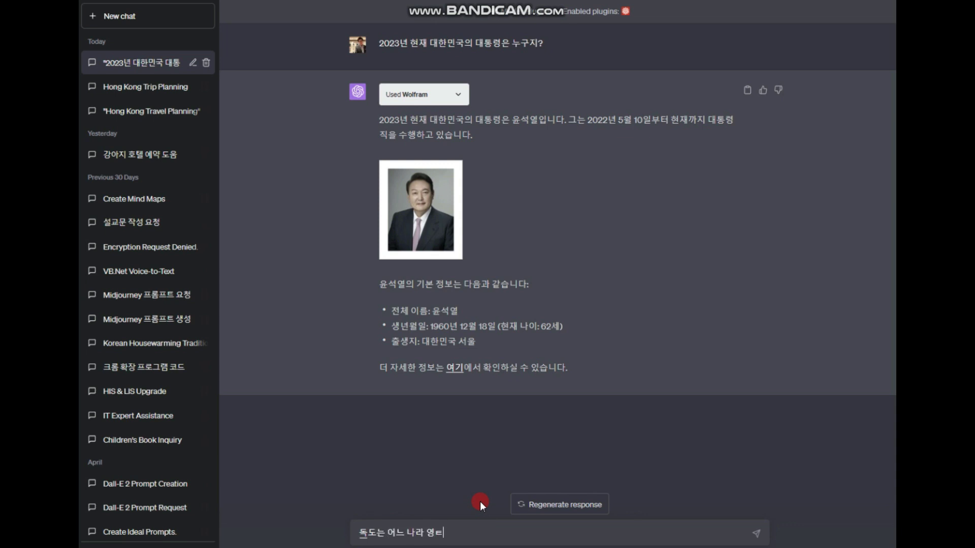
text(입니까?)
key(Return)
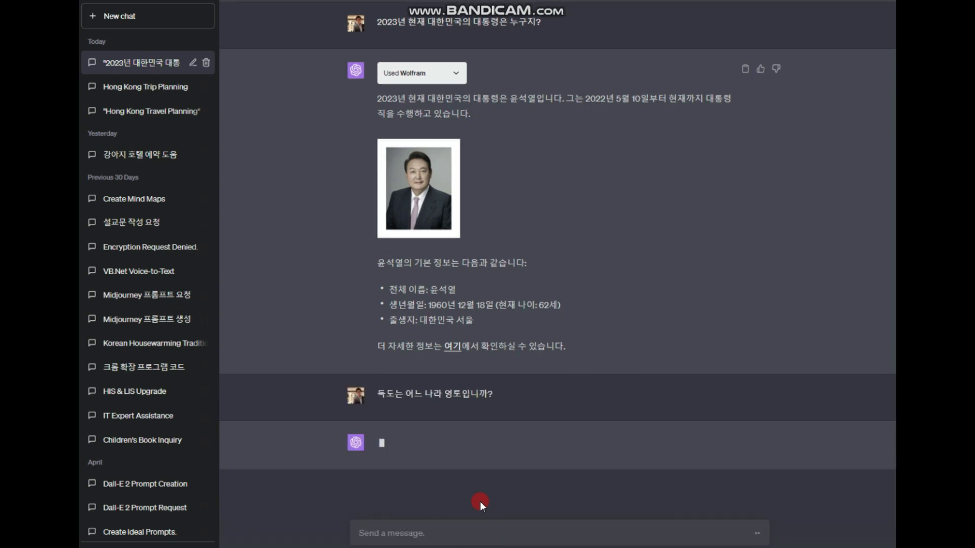